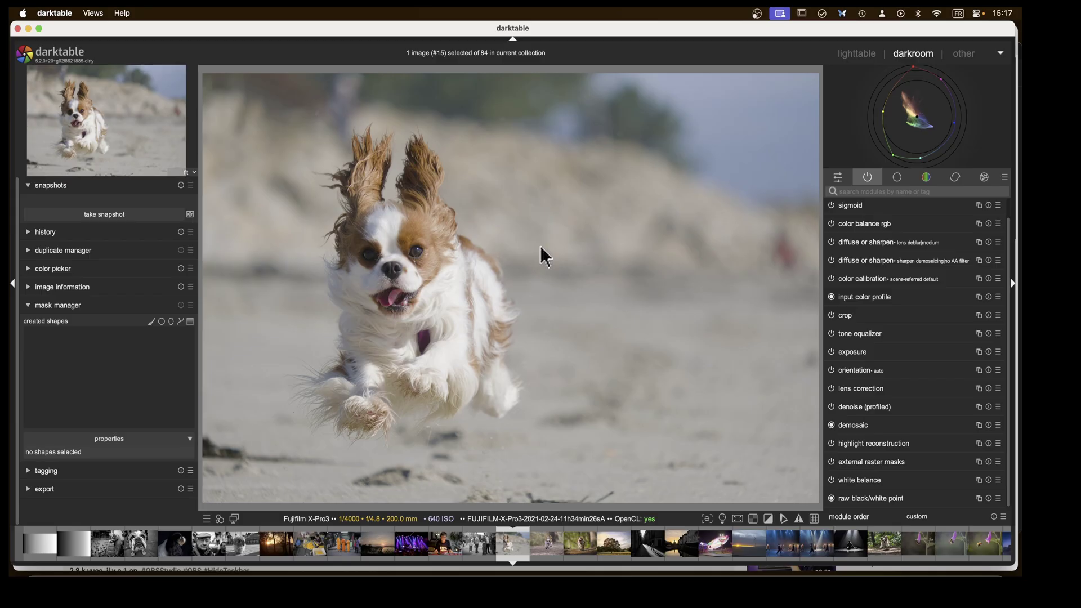
Toggle the external raster masks module in the effects group, then list only the active modules.
click(985, 178)
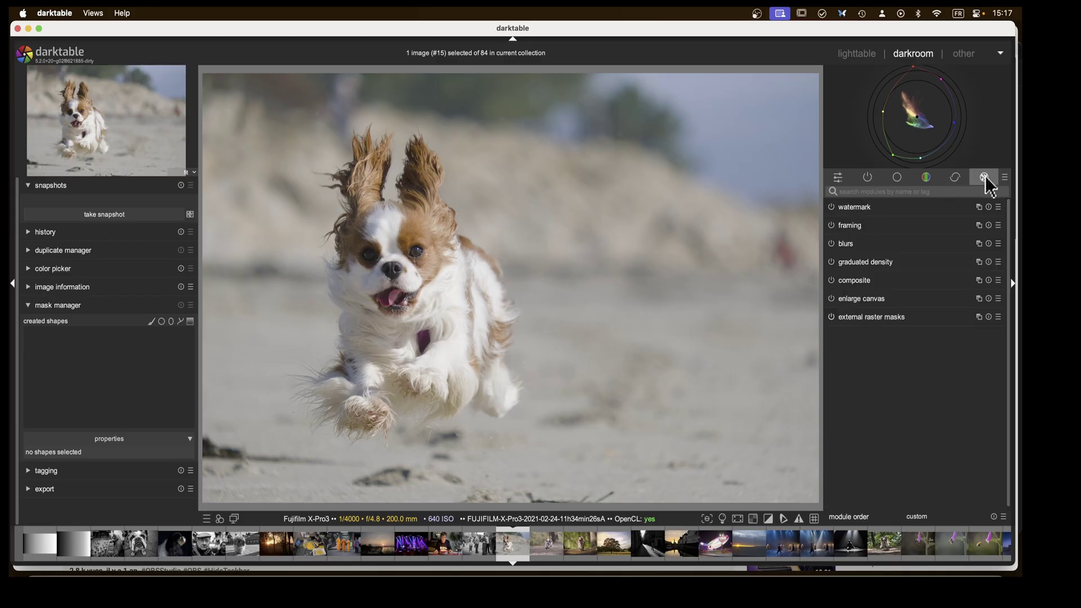
click(832, 317)
click(867, 177)
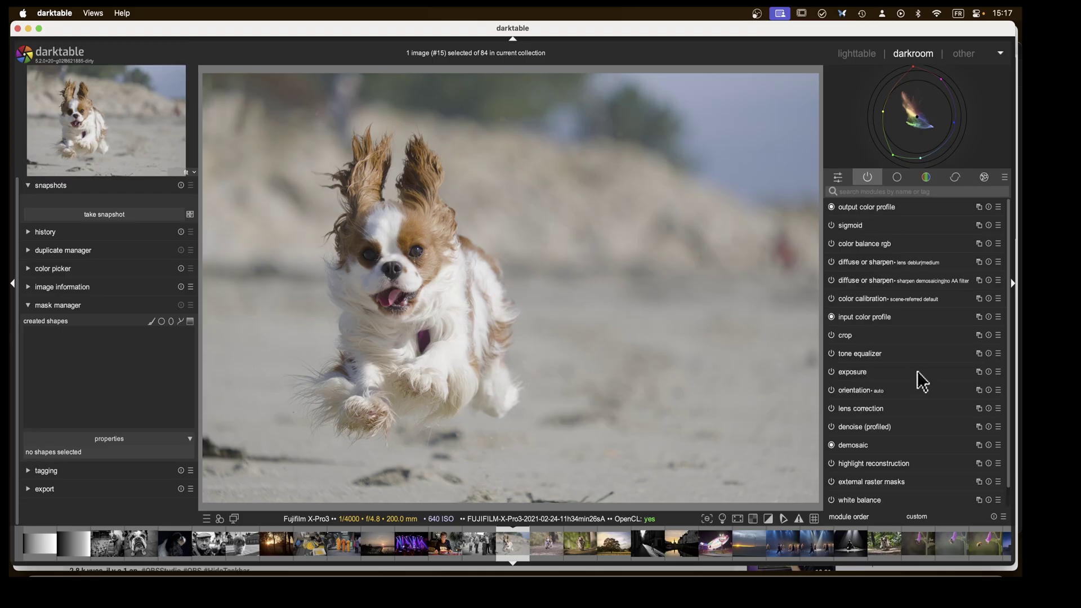
scroll(914, 375, down, 1)
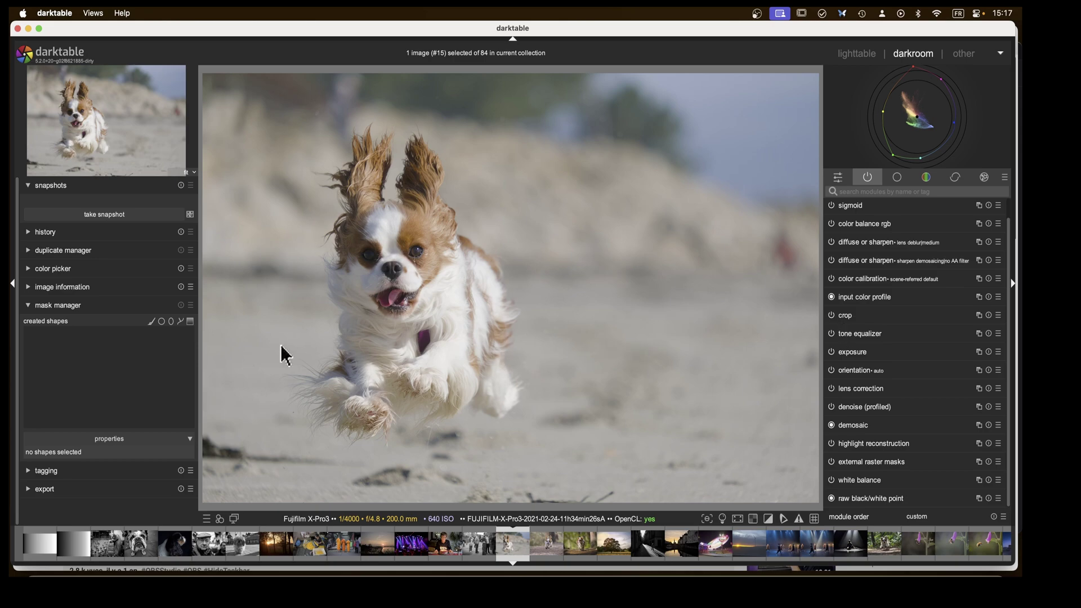
In the duplicate manager, create an unedited 'original' duplicate of the dog photo.
click(30, 250)
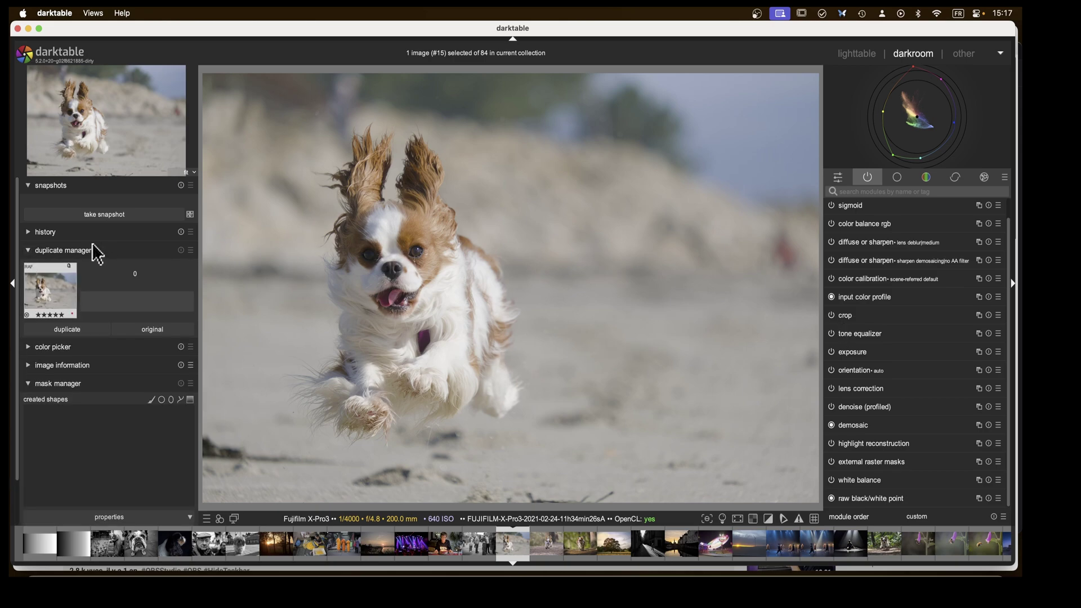
click(152, 333)
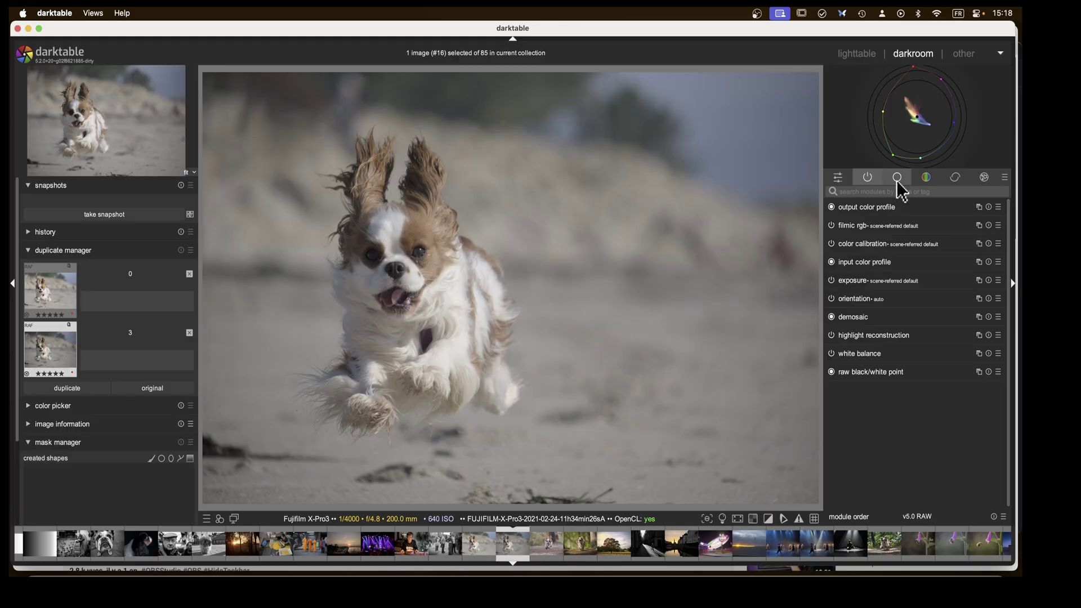
On the tone equalizer's advanced curve, raise the -1.5 EV band, lower -5 EV, and trim the +0.5 EV bump.
click(897, 179)
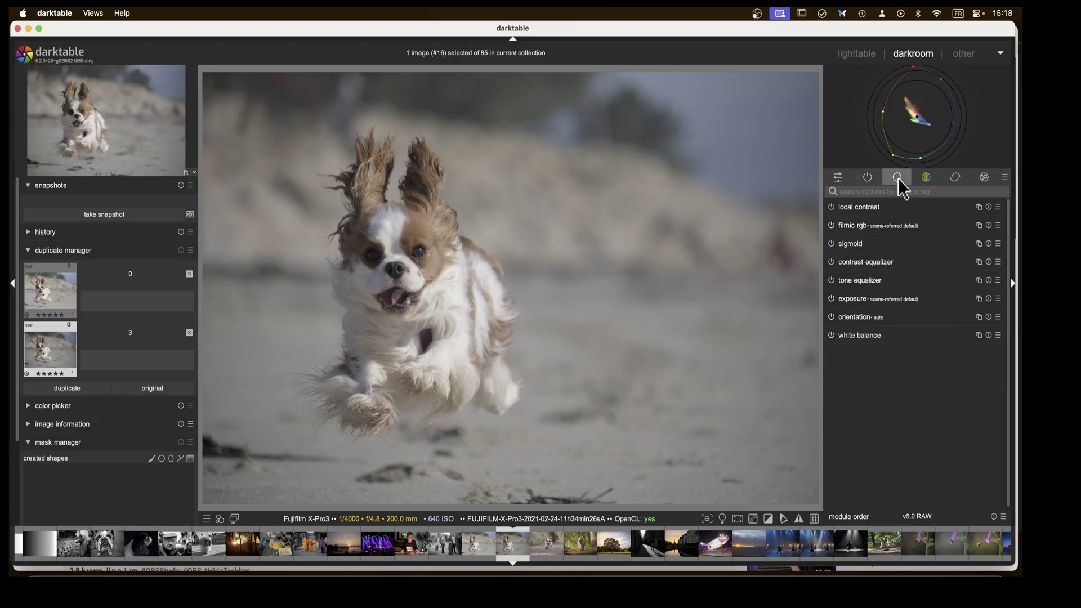
click(853, 278)
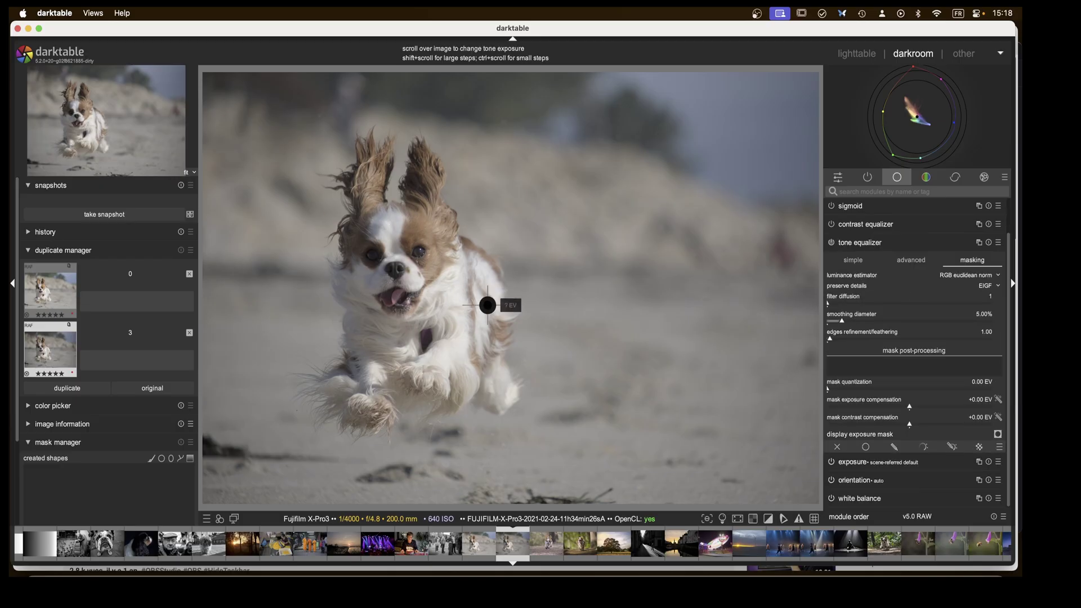
click(904, 265)
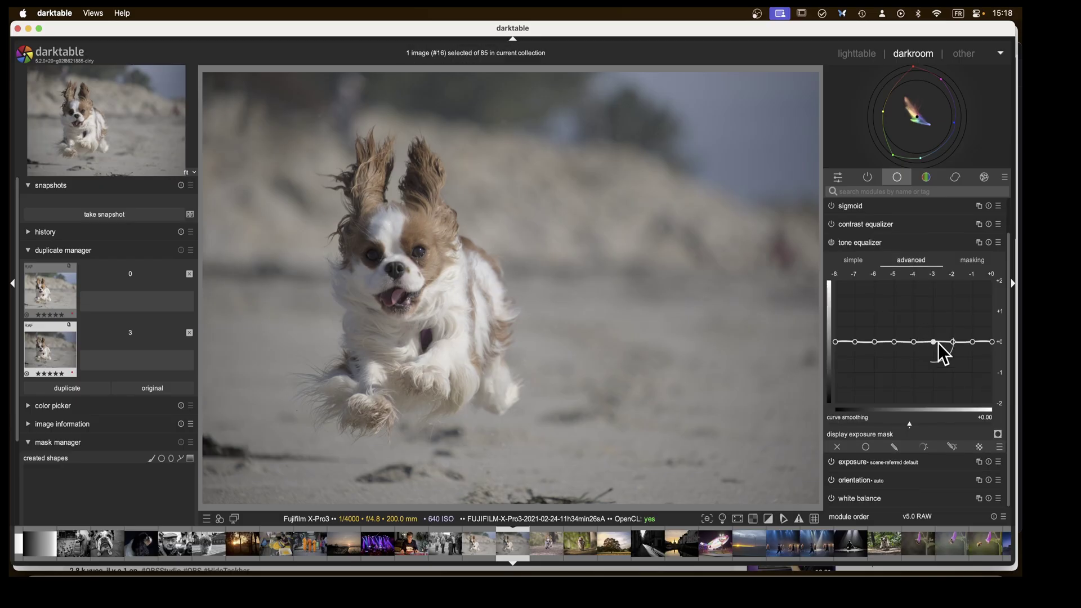
drag(946, 345, 952, 307)
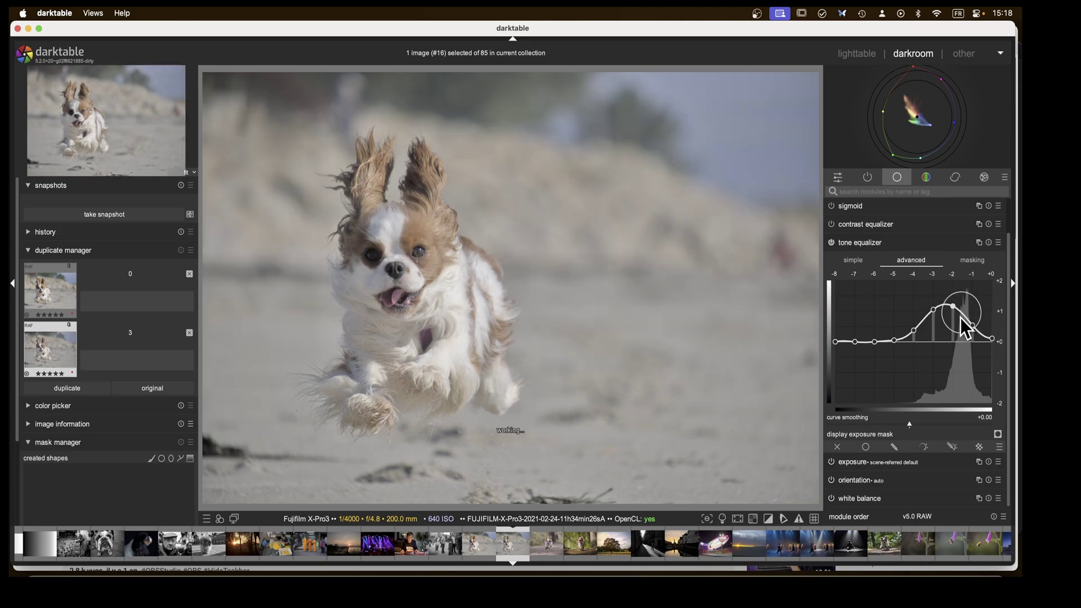
drag(897, 340, 894, 360)
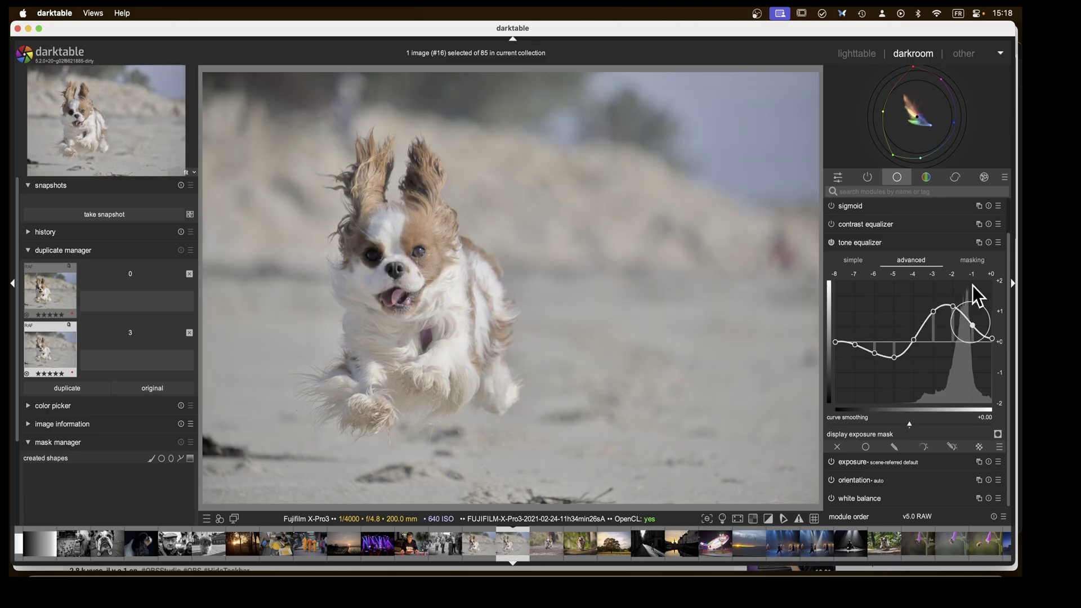
drag(947, 313, 949, 336)
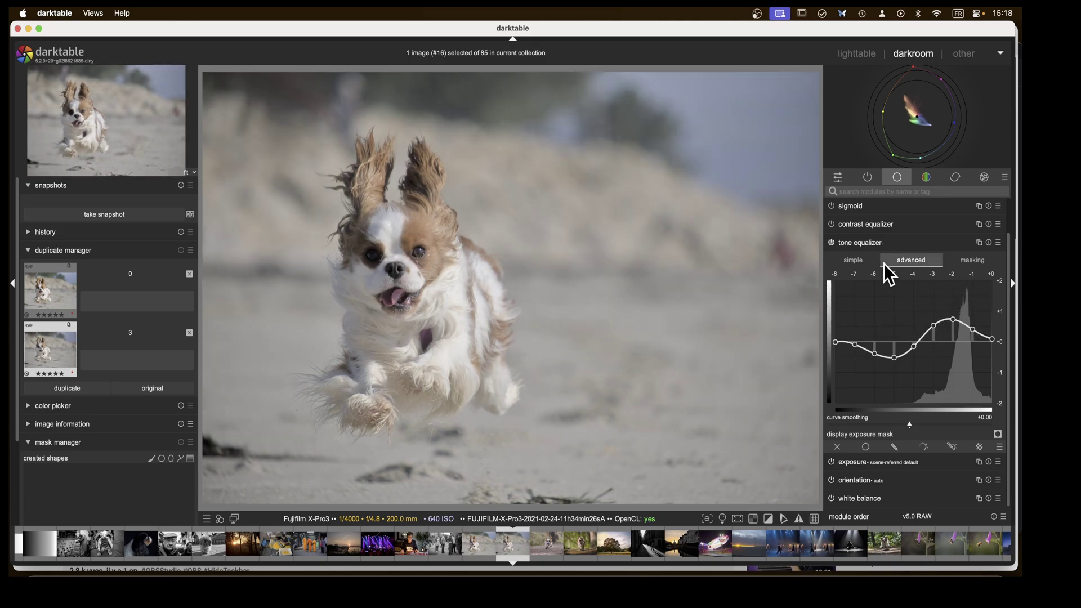
Apply the color balance rgb preset basic colorfulness > vibrant colors.
click(876, 244)
click(926, 178)
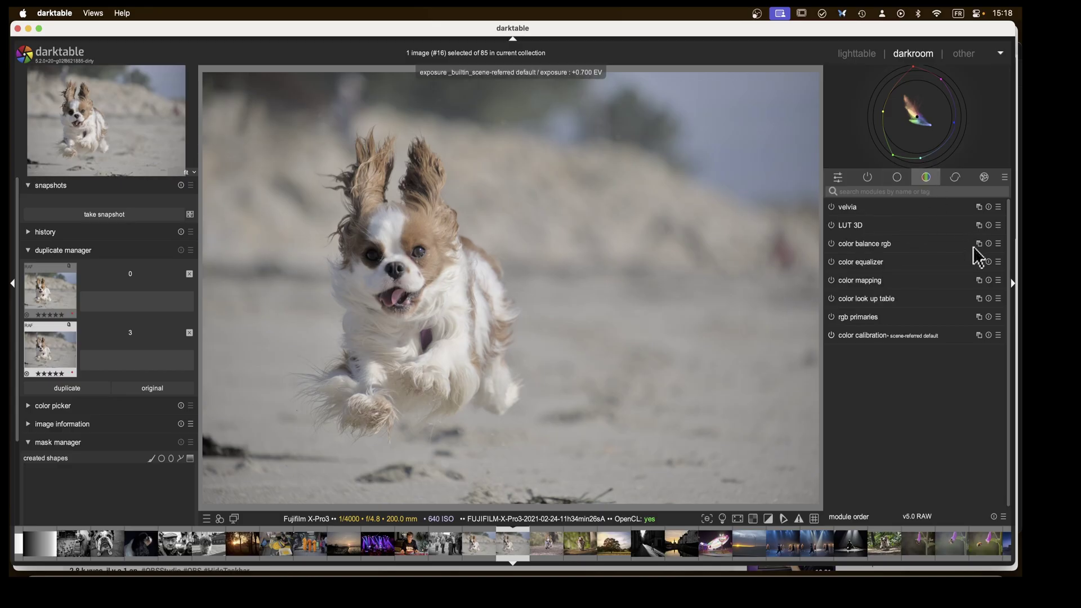
click(998, 243)
mouse_move(975, 258)
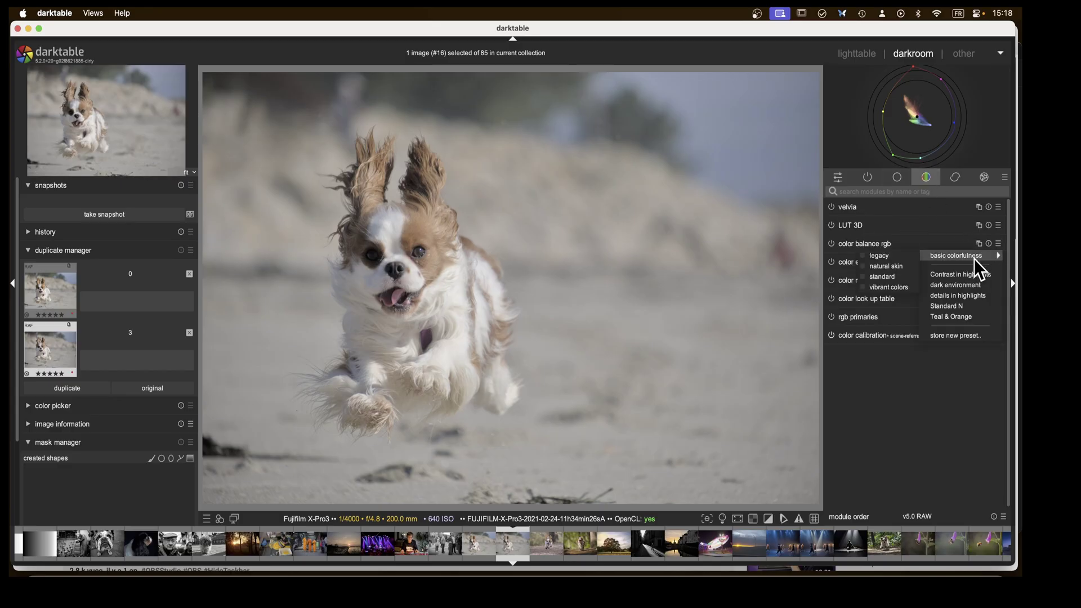
click(891, 289)
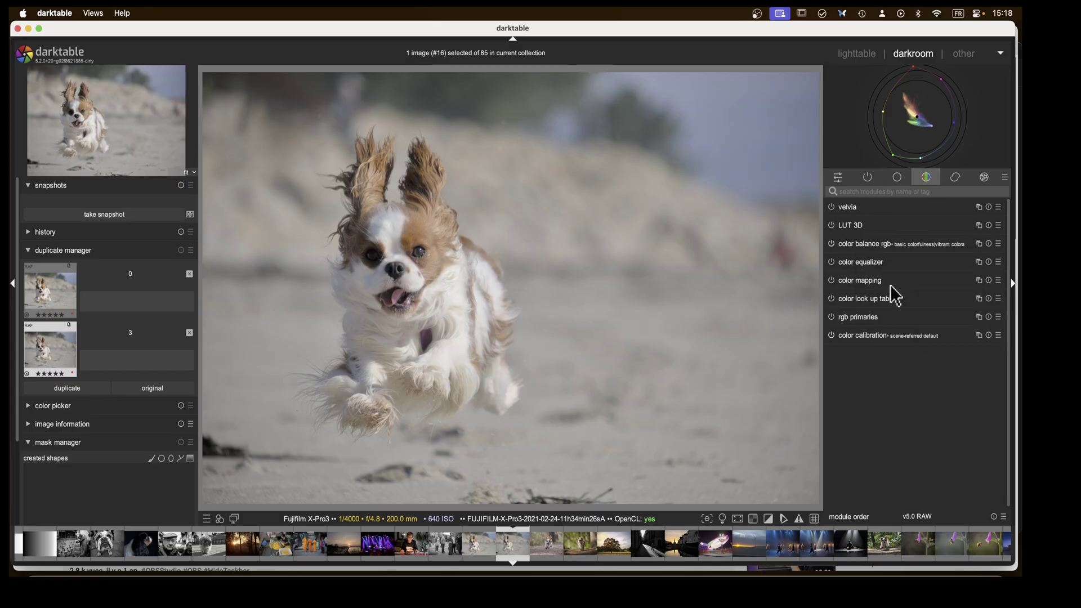
Set color balance rgb global chroma to +20.61%.
click(862, 244)
click(944, 314)
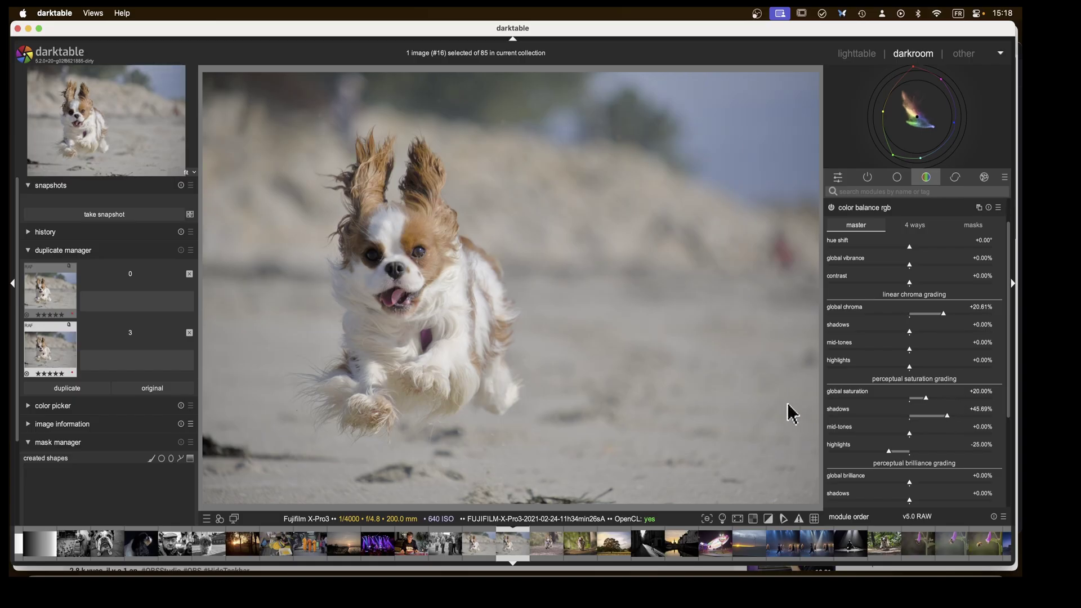
click(873, 209)
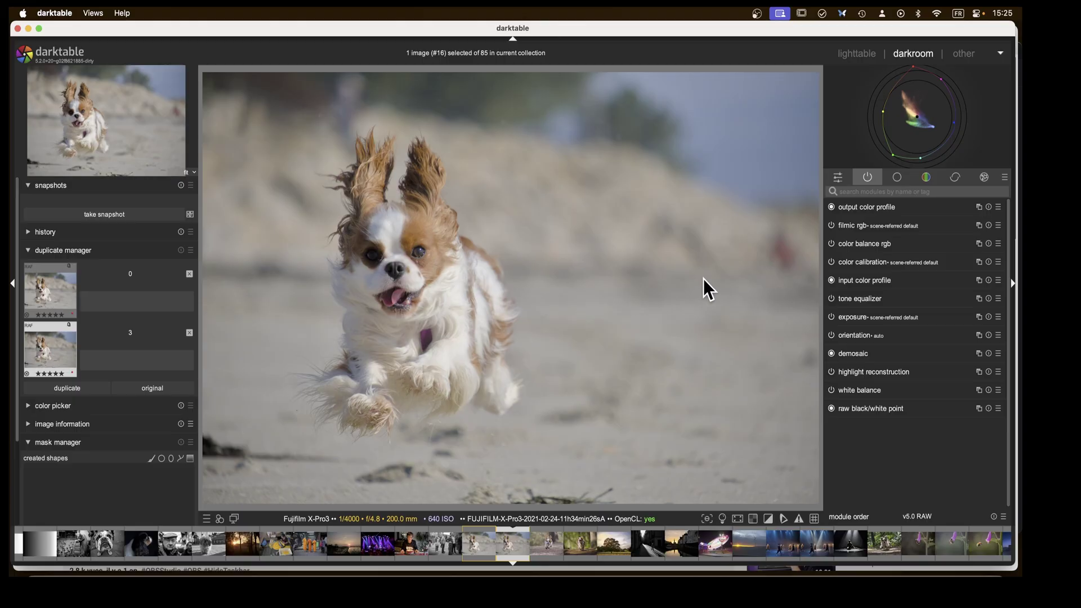
click(954, 178)
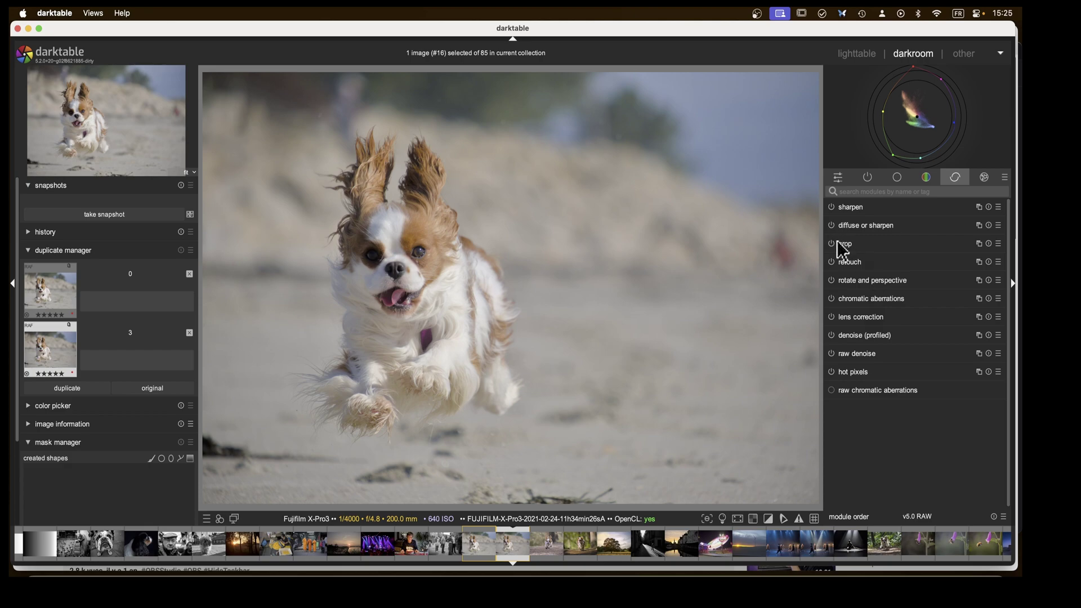
Return to the lighttable grid and collapse the script manager, history stack and actions on selection panels.
click(860, 54)
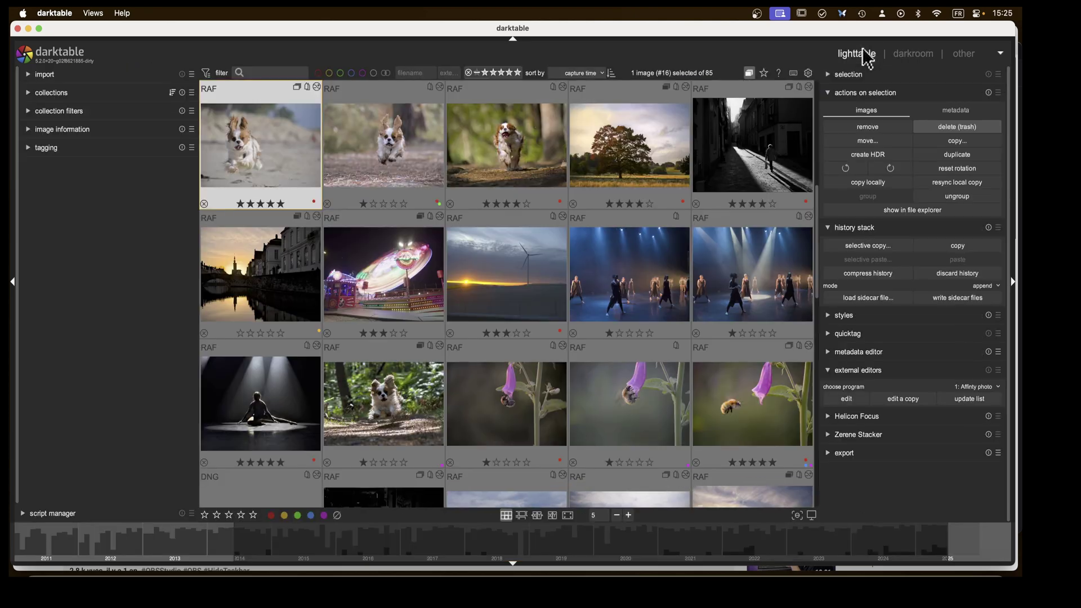
scroll(271, 169, up, 1)
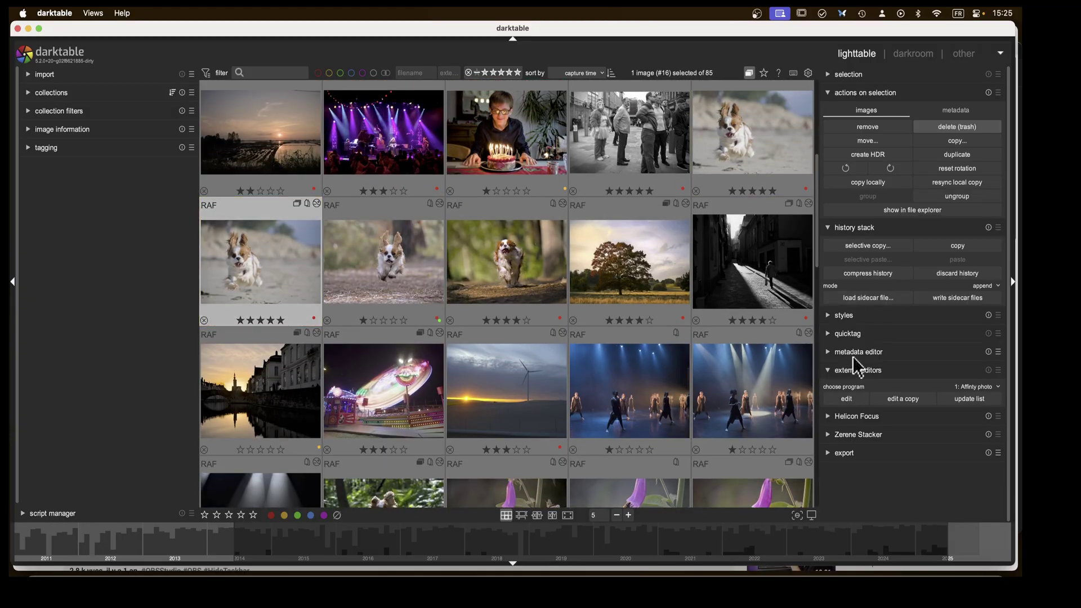
click(22, 514)
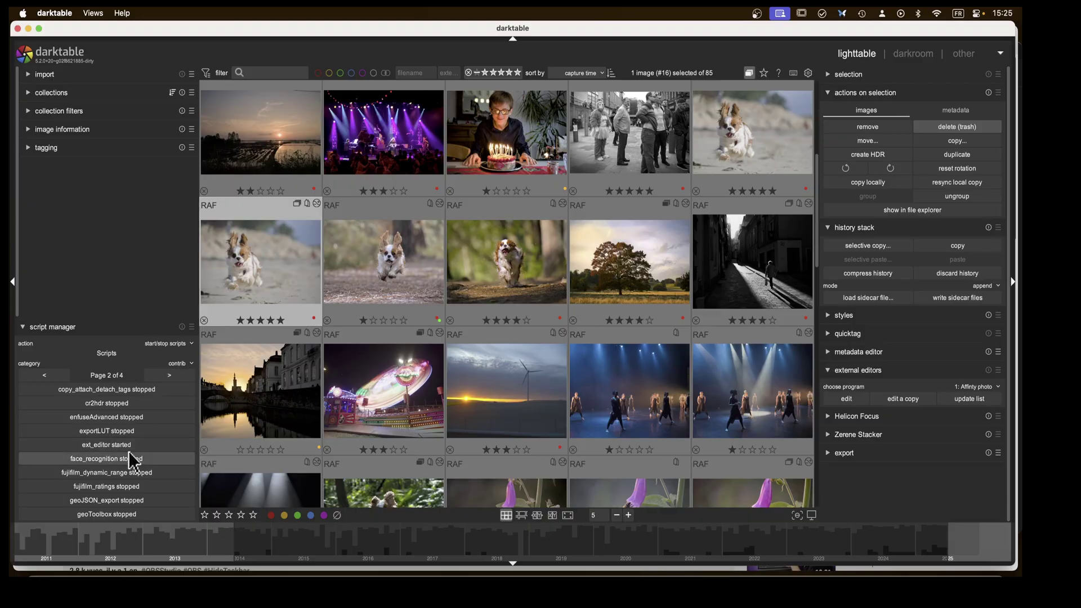
click(24, 326)
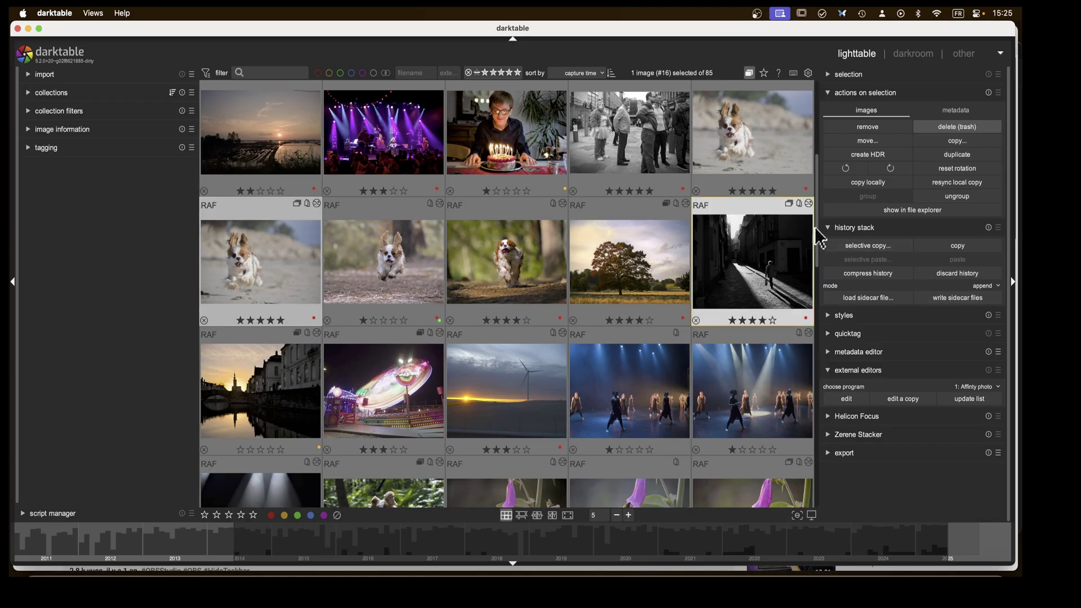
click(828, 228)
click(833, 94)
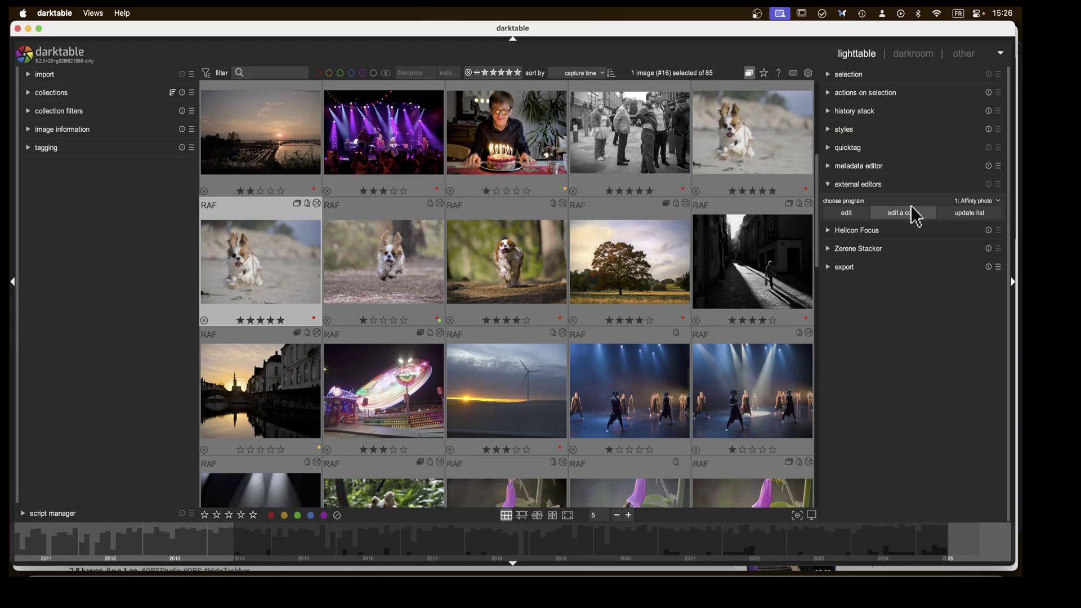
Export a 16-bit TIFF into the collection, select it, and edit a copy in Affinity Photo 2.
click(831, 270)
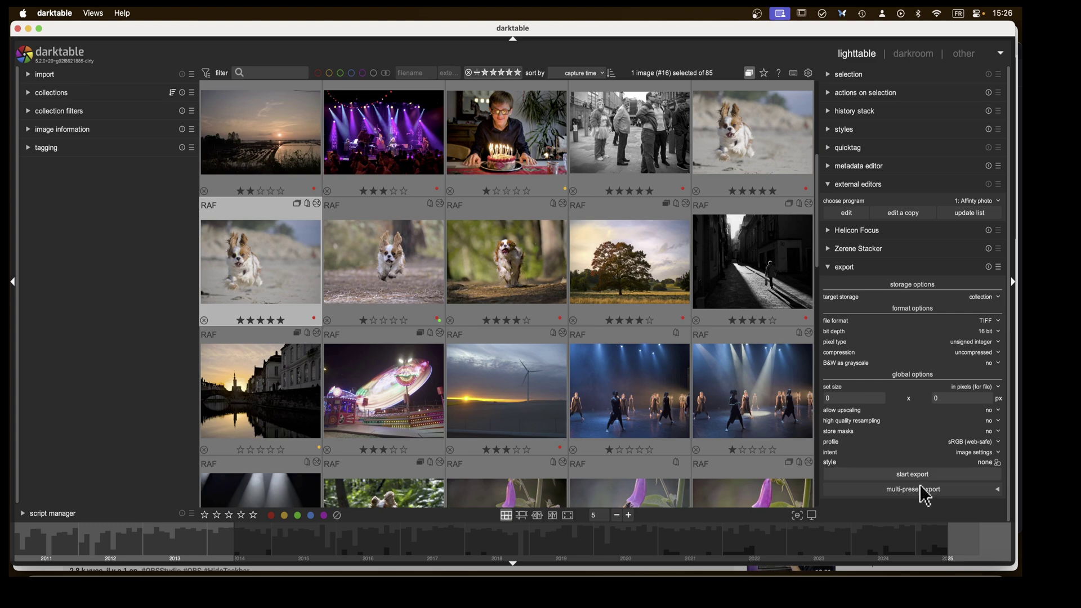
click(916, 476)
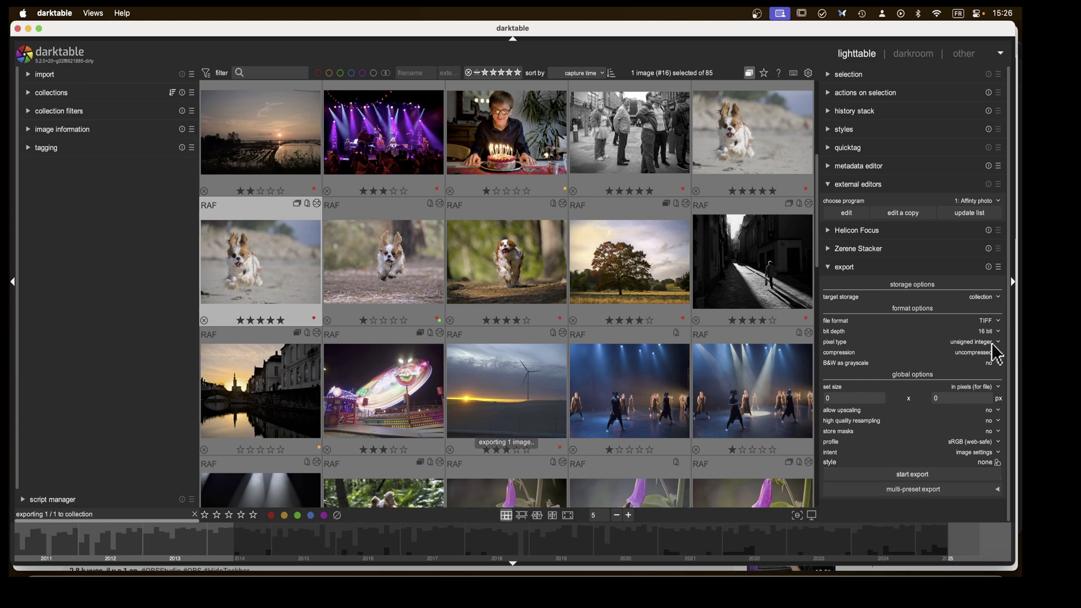
click(354, 260)
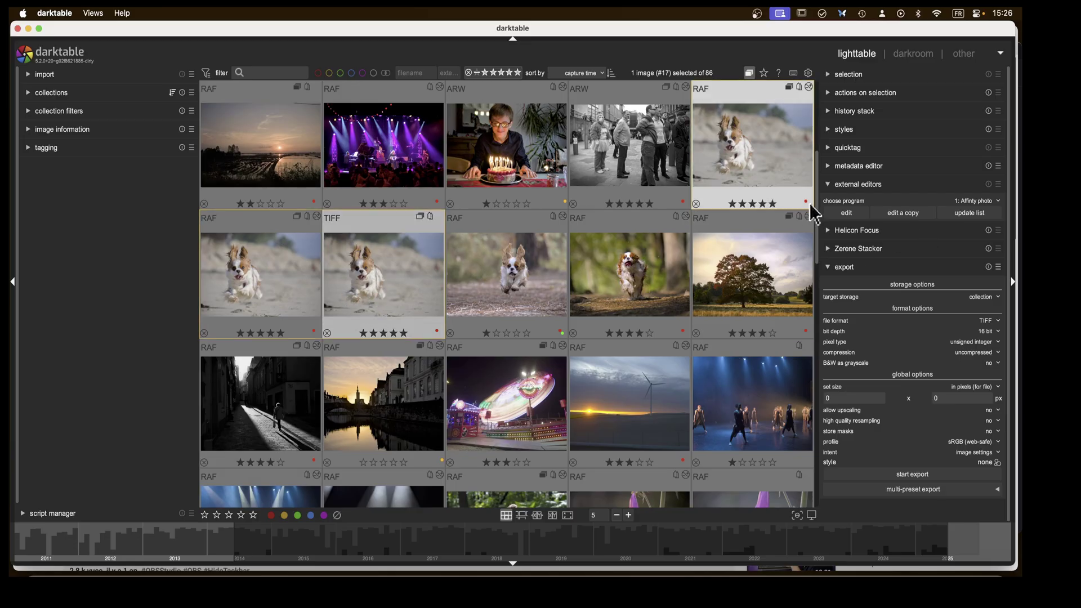
click(848, 213)
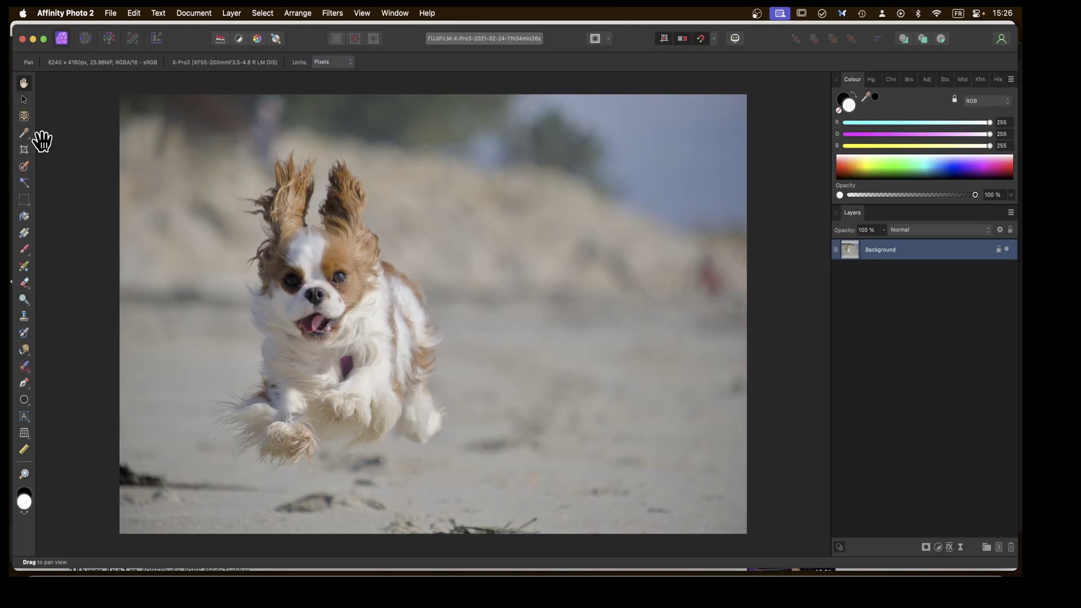
Select the dog with the Object Selection tool and open Refine with a Black matte preview.
click(23, 118)
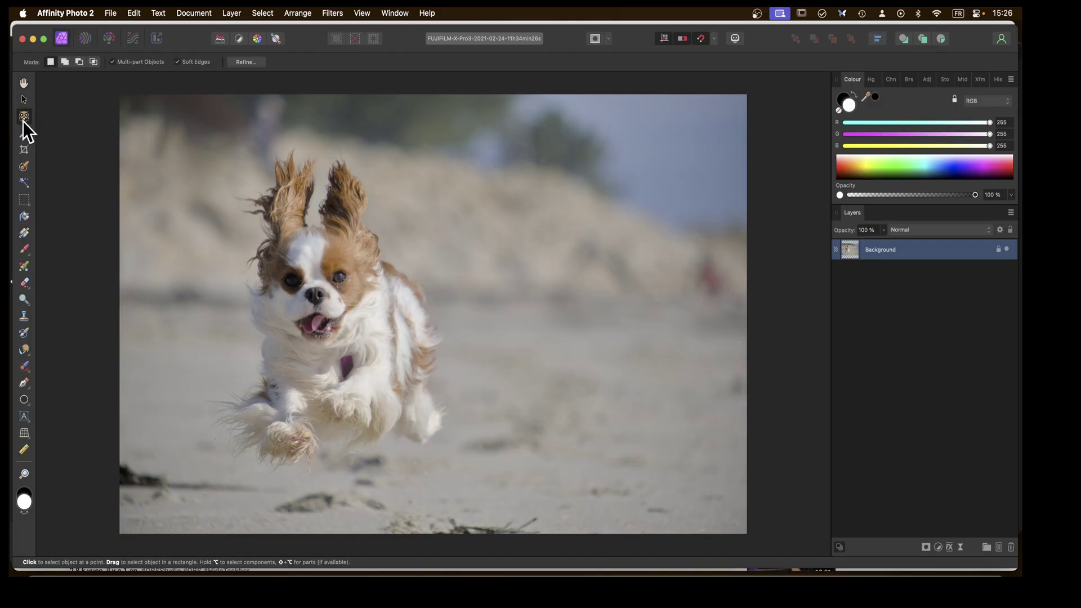
click(221, 243)
click(315, 266)
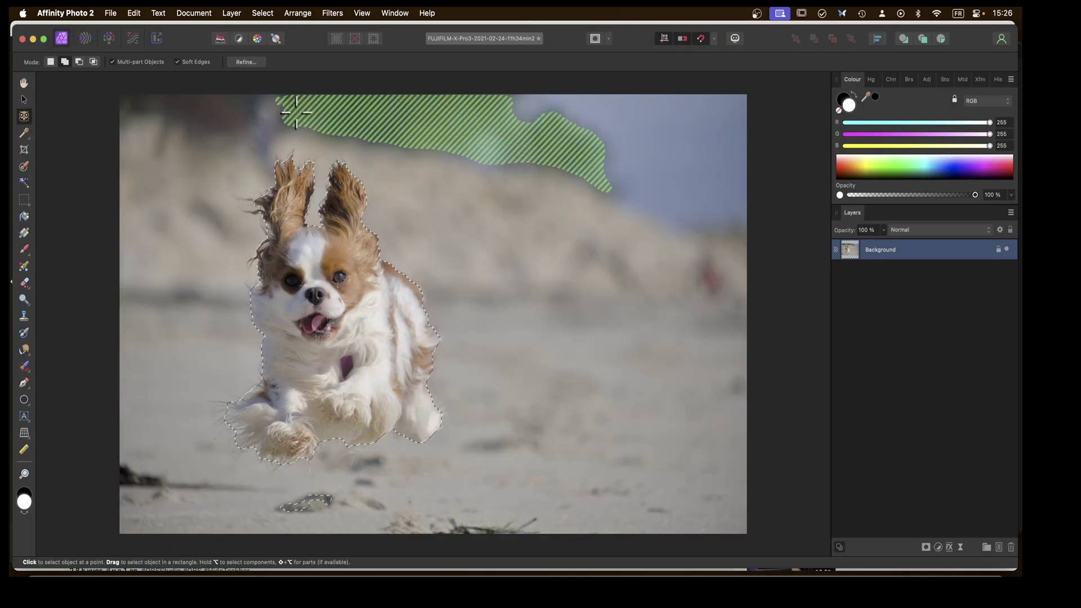
click(246, 62)
click(790, 329)
click(791, 343)
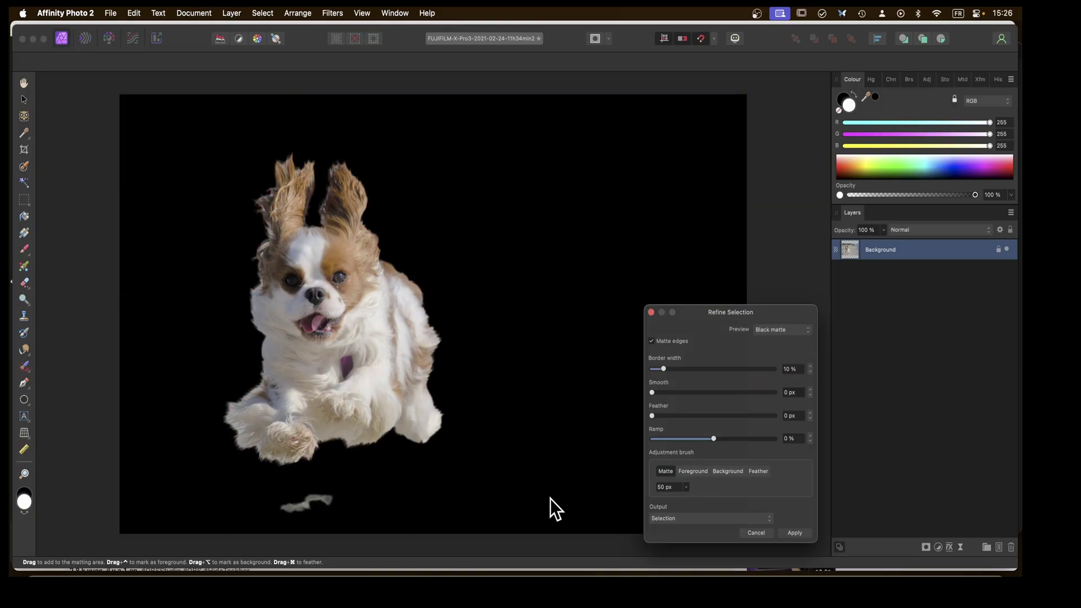
Erase the stray fragment below the dog using a 180 px Background refine brush.
click(726, 471)
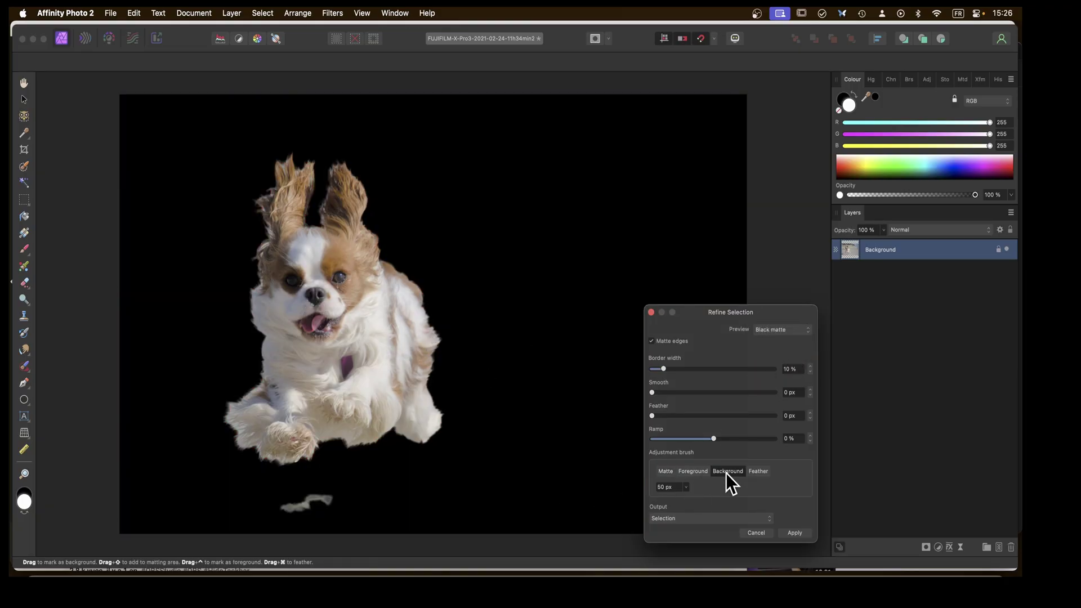
click(682, 488)
click(685, 488)
drag(701, 498, 698, 498)
drag(415, 511, 256, 502)
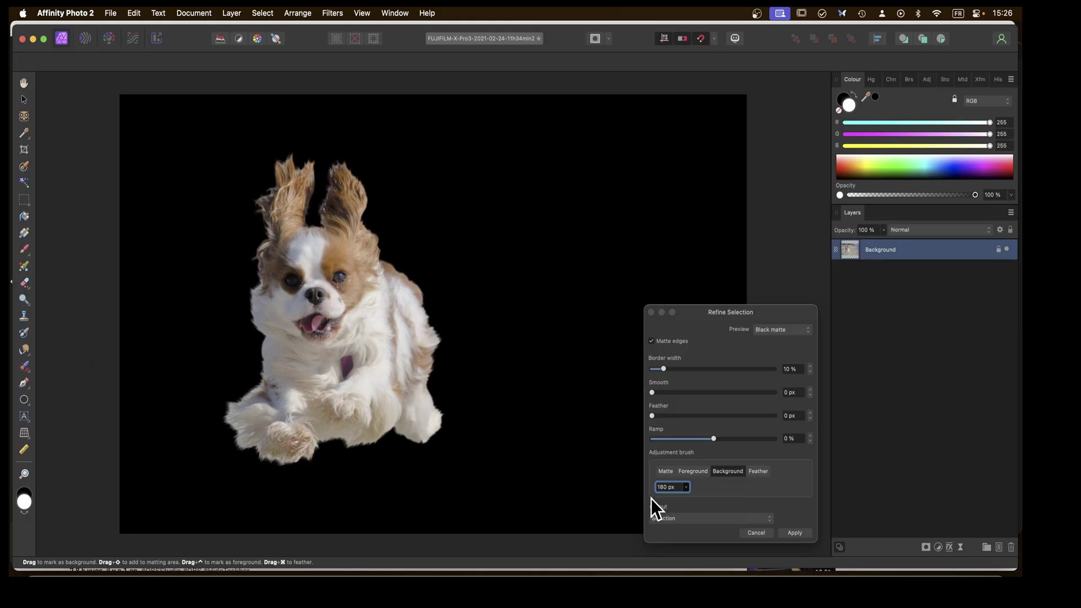
Matte-brush the fluffy fur along the dog's ears, right side, chest and paw.
click(666, 471)
mouse_move(248, 213)
mouse_down()
mouse_move(285, 164)
mouse_move(288, 187)
mouse_move(290, 163)
mouse_move(309, 165)
mouse_move(304, 225)
mouse_move(317, 223)
mouse_move(331, 163)
mouse_up()
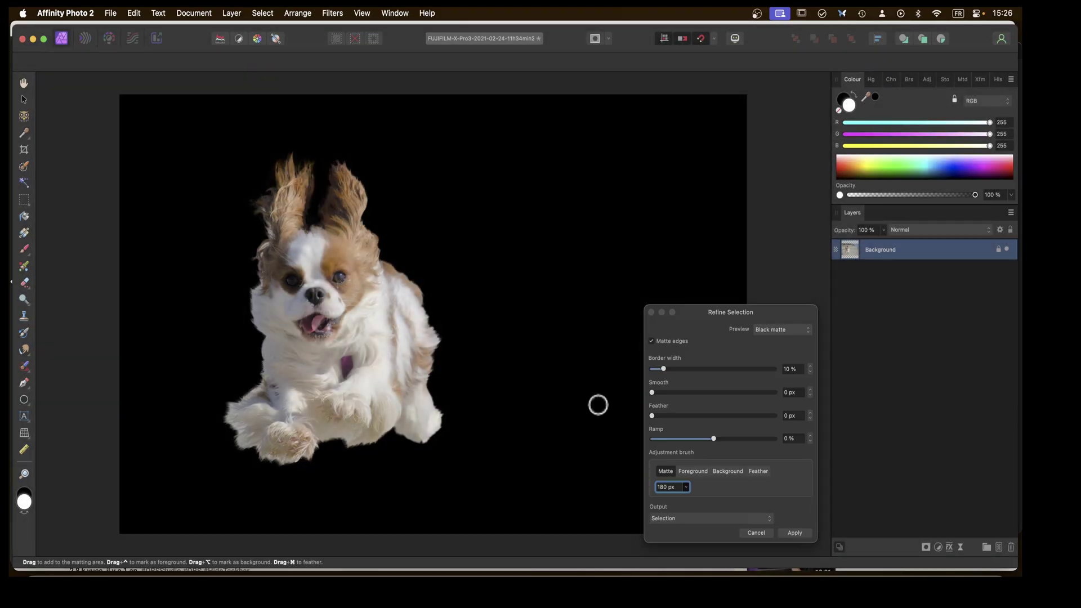
click(697, 471)
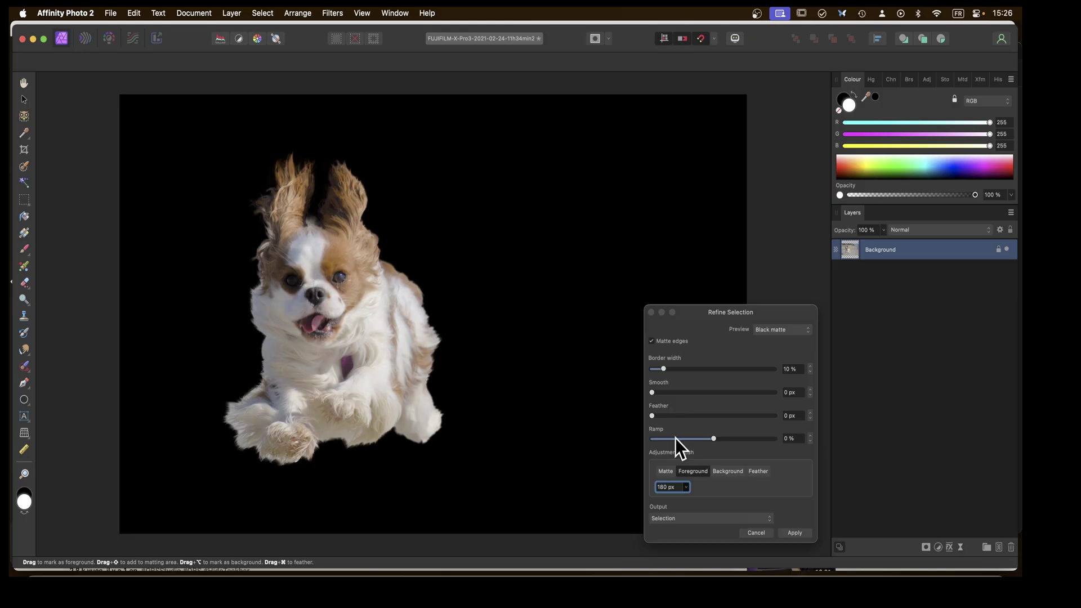
click(665, 471)
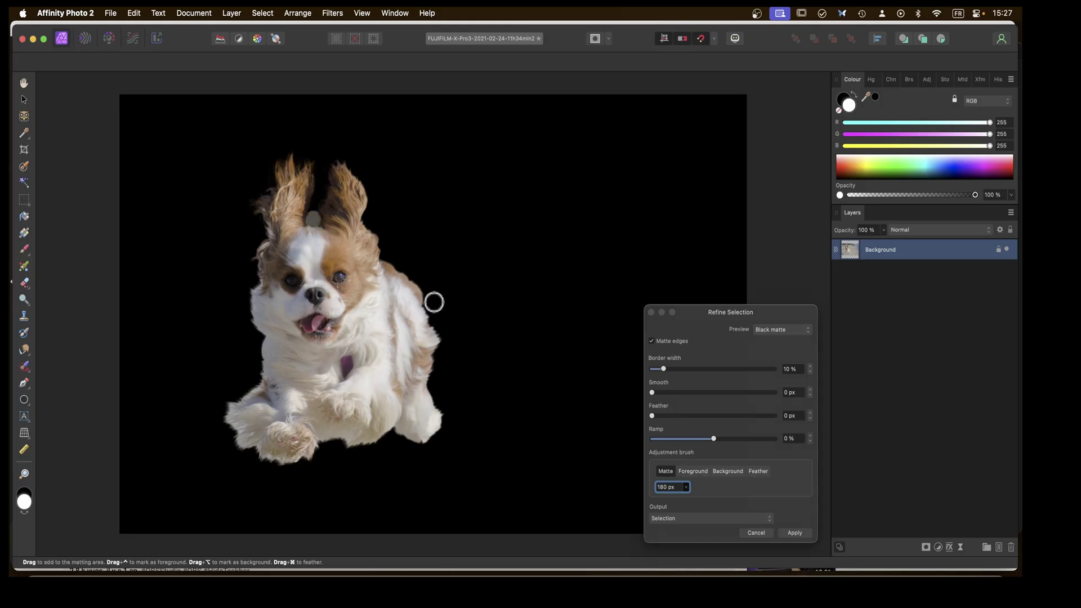
mouse_move(338, 188)
mouse_down()
mouse_move(333, 174)
mouse_move(328, 210)
mouse_move(338, 160)
mouse_move(359, 219)
mouse_up()
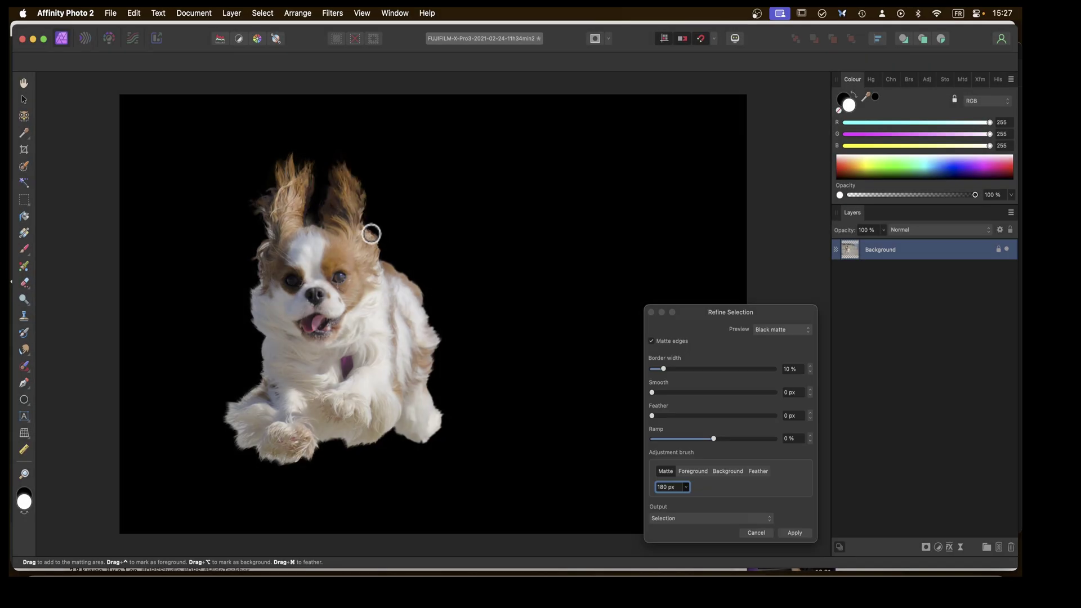
mouse_move(410, 299)
mouse_down()
mouse_move(439, 317)
mouse_move(424, 295)
mouse_move(437, 300)
mouse_move(431, 386)
mouse_move(442, 418)
mouse_move(431, 442)
mouse_move(398, 429)
mouse_move(354, 454)
mouse_up()
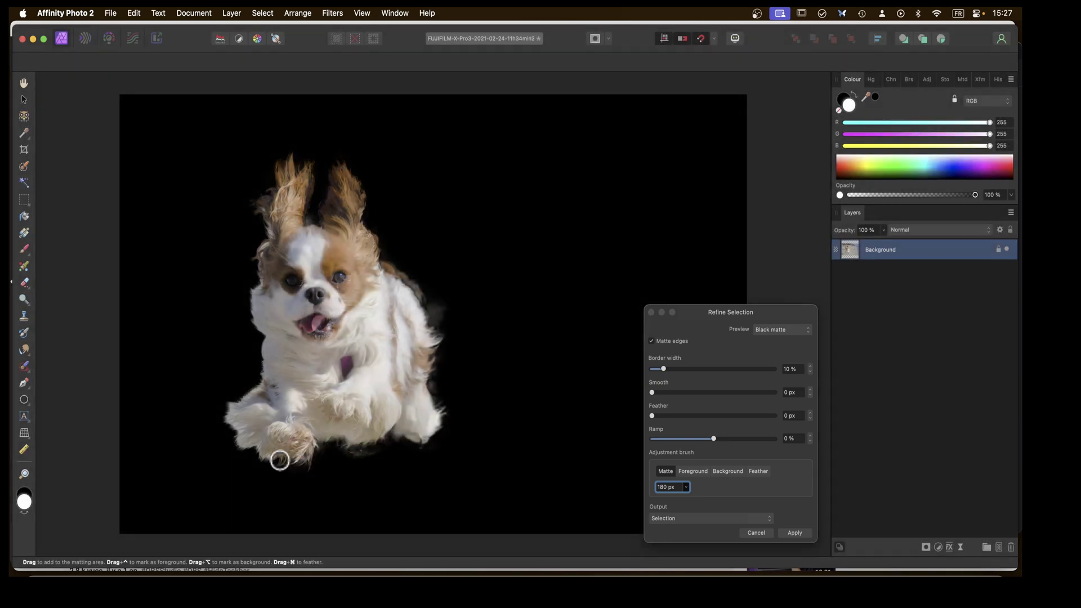
mouse_move(280, 457)
mouse_down()
mouse_move(256, 459)
mouse_move(255, 431)
mouse_move(303, 436)
mouse_move(244, 447)
mouse_move(225, 421)
mouse_move(249, 441)
mouse_move(233, 417)
mouse_move(265, 427)
mouse_up()
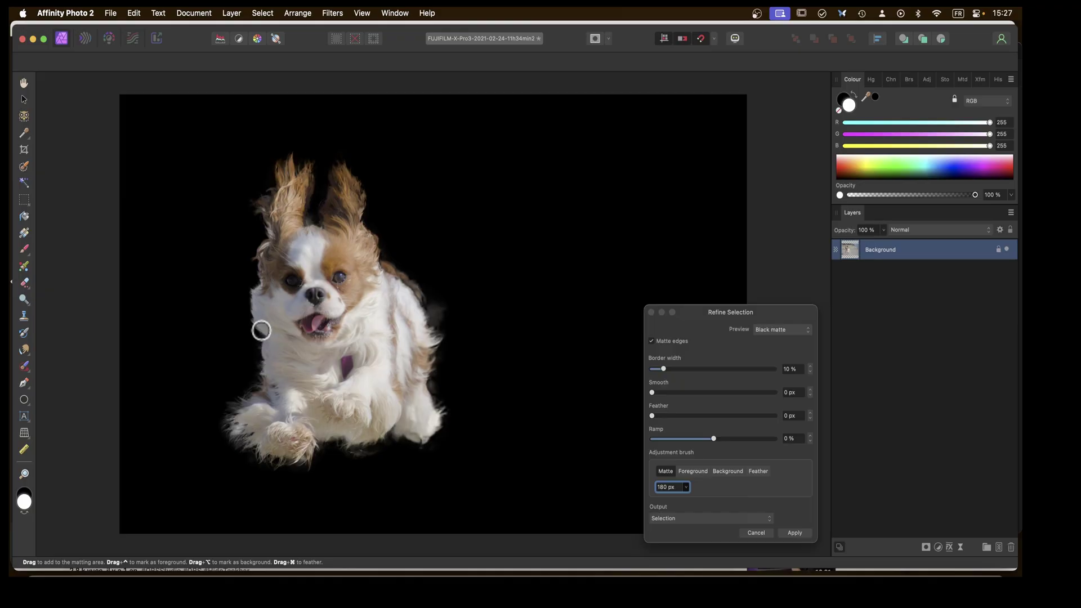
drag(260, 326, 245, 342)
drag(260, 290, 260, 247)
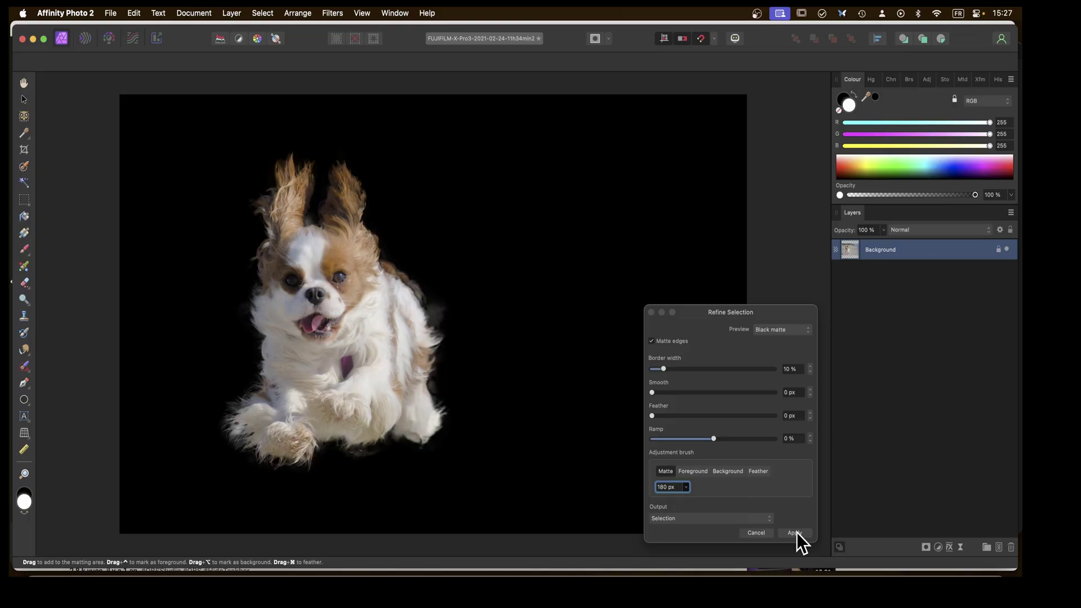
Apply the refined selection, copy the dog to its own layer, hide Background, and deselect.
click(795, 533)
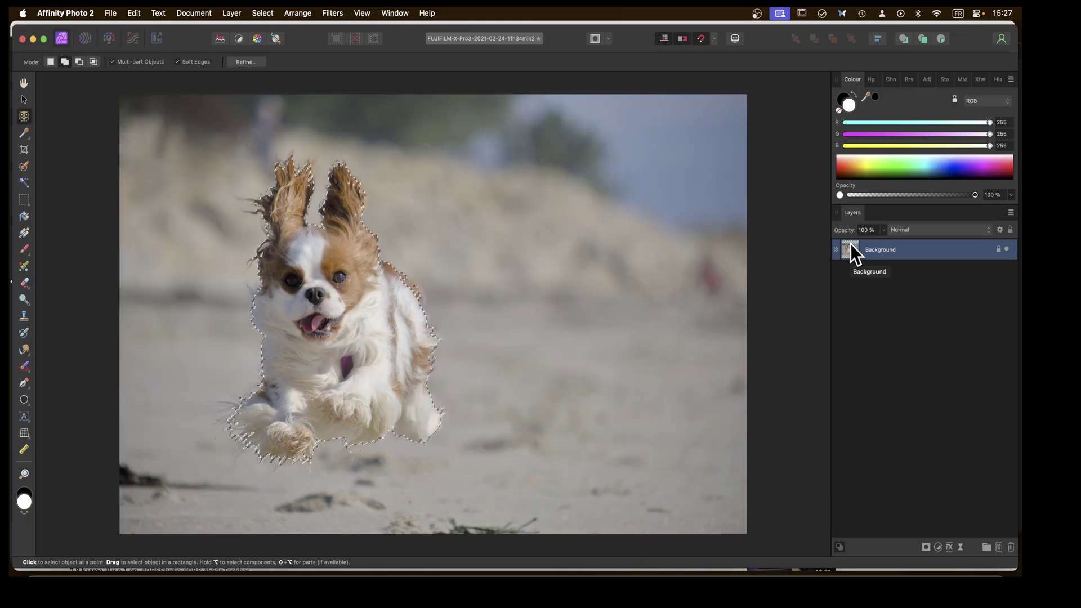
key(super+j)
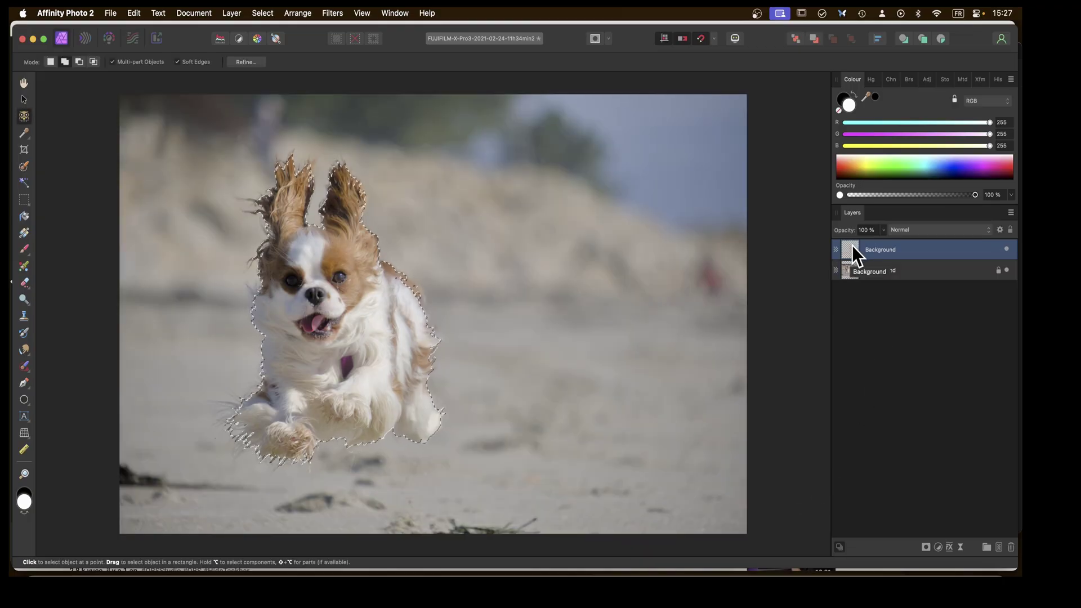
click(1007, 271)
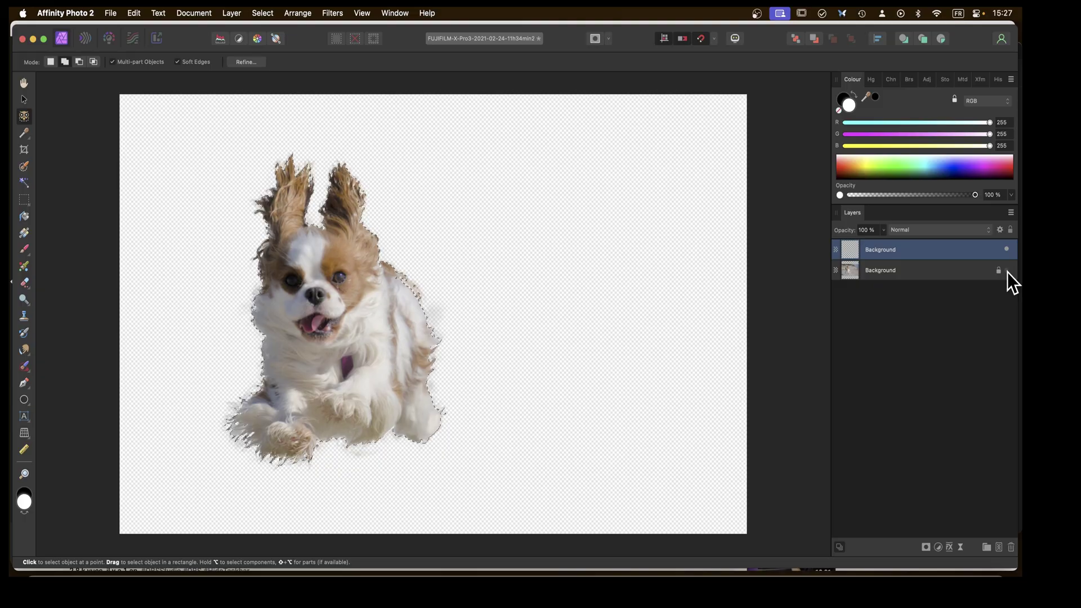
key(super+d)
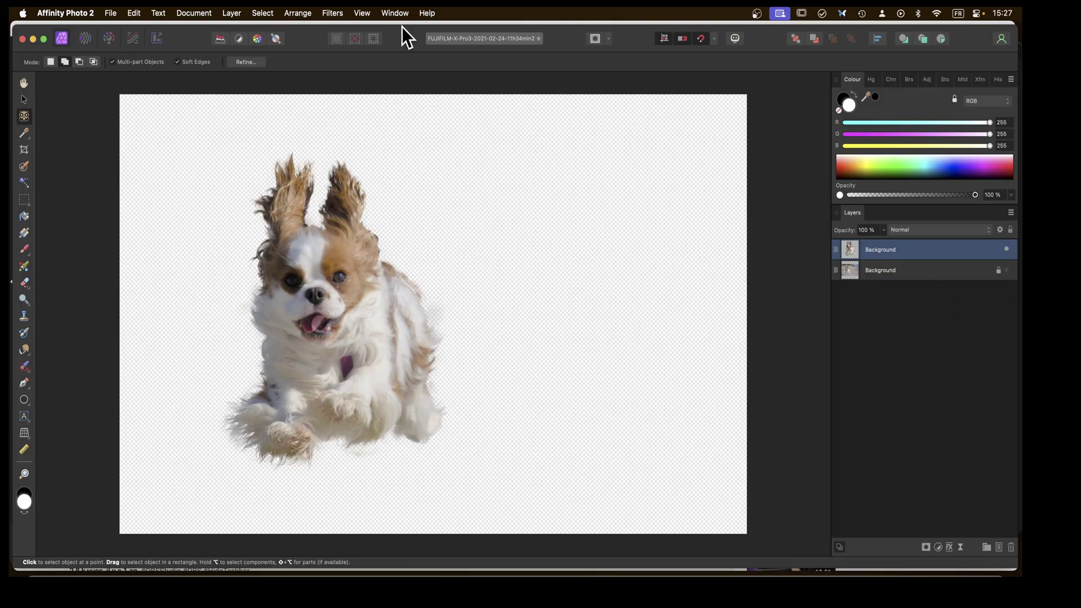
Add a new empty pixel layer and move it to the bottom of the layer stack.
click(227, 12)
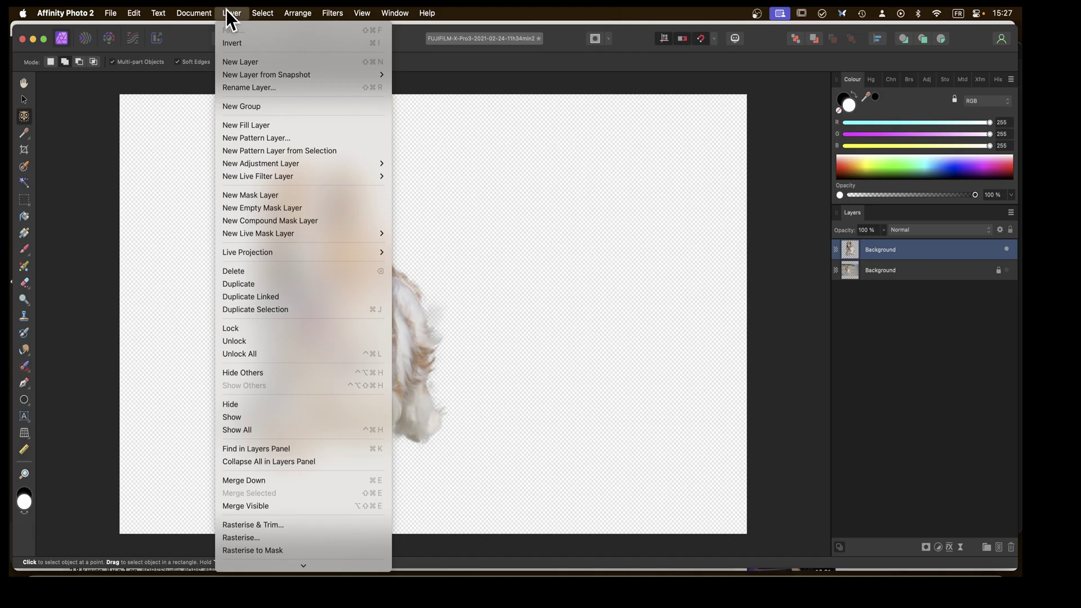
click(238, 63)
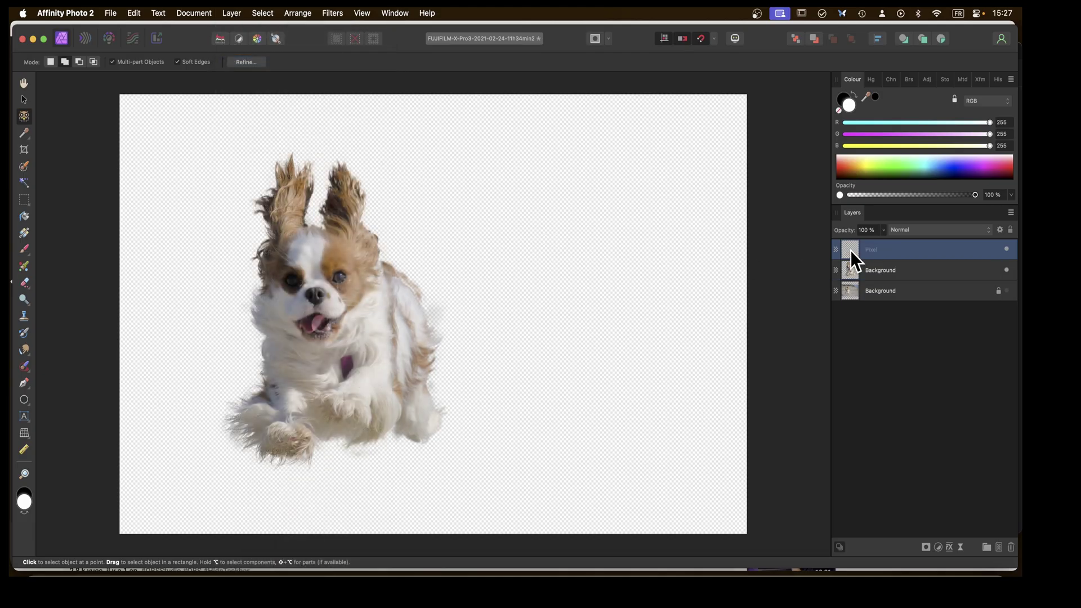
drag(850, 250, 850, 306)
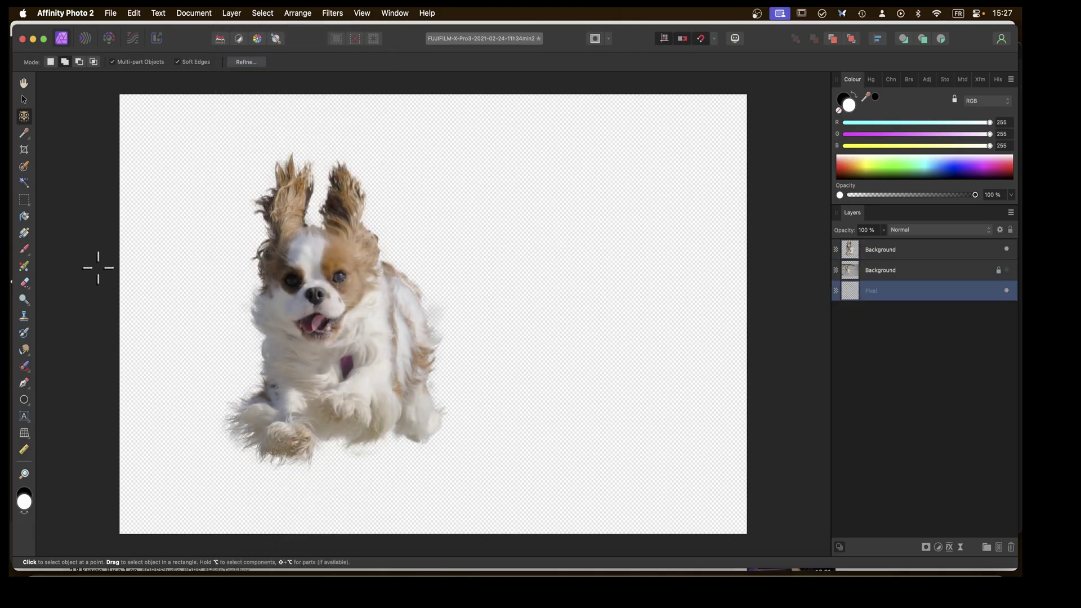
click(24, 216)
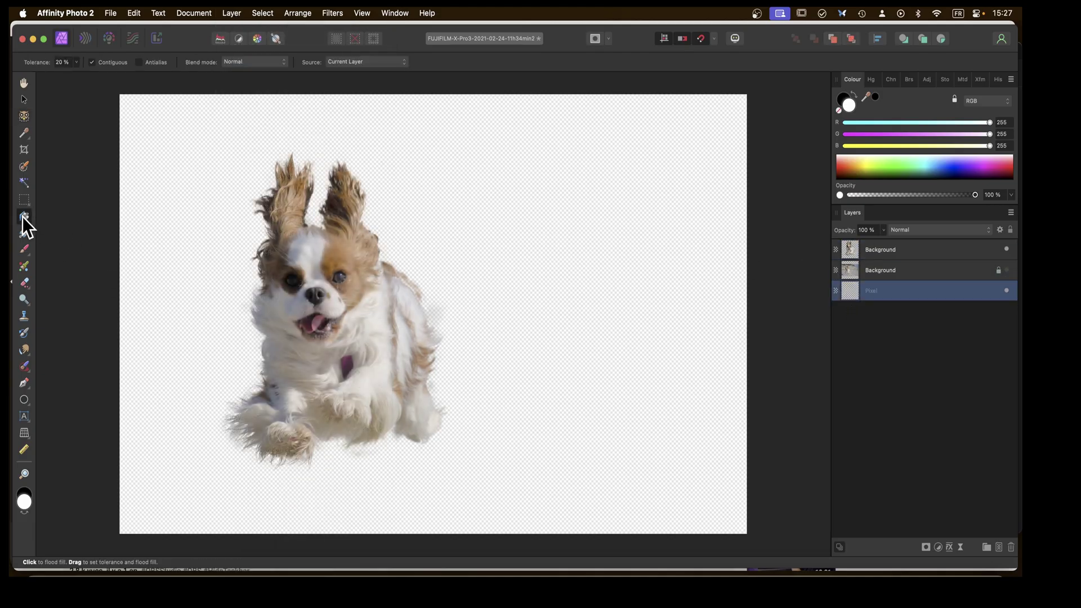
Flood-fill the bottom Pixel layer with black, then delete the original Background photo layer.
click(23, 493)
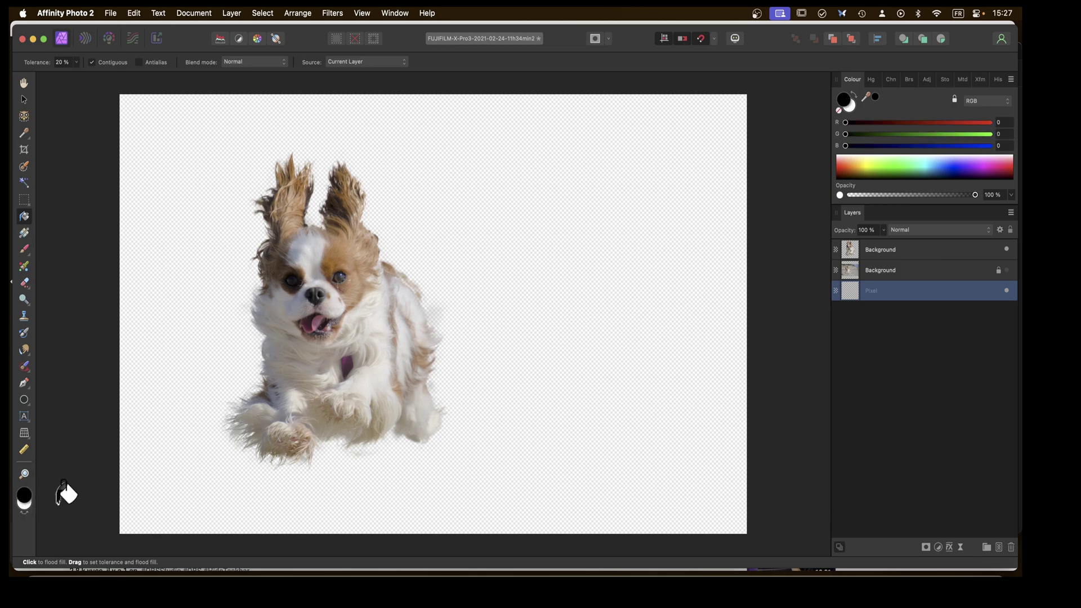
click(489, 296)
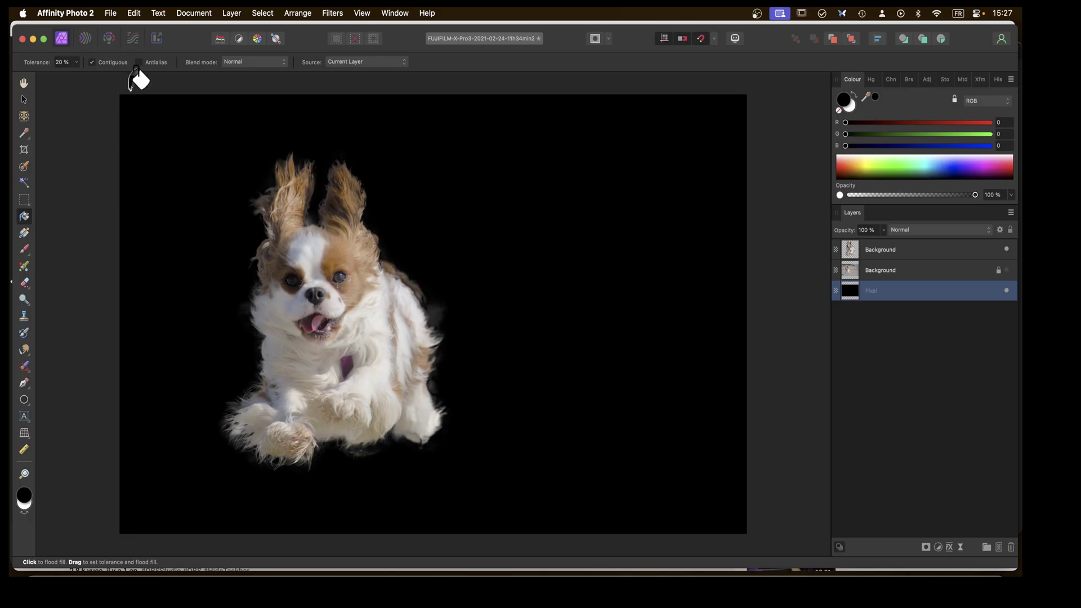
click(28, 85)
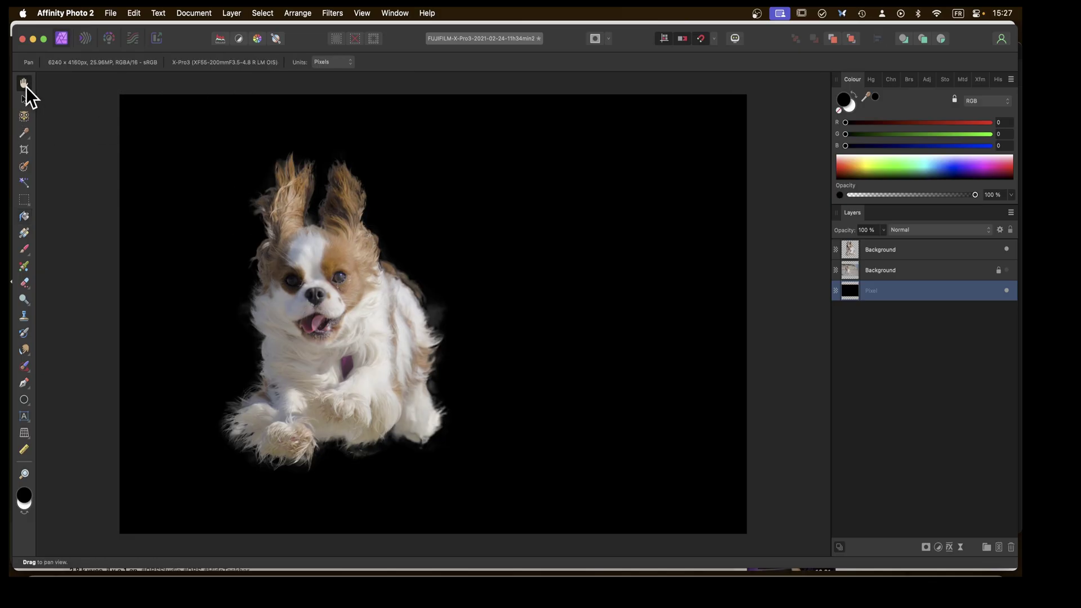
click(867, 272)
key(Delete)
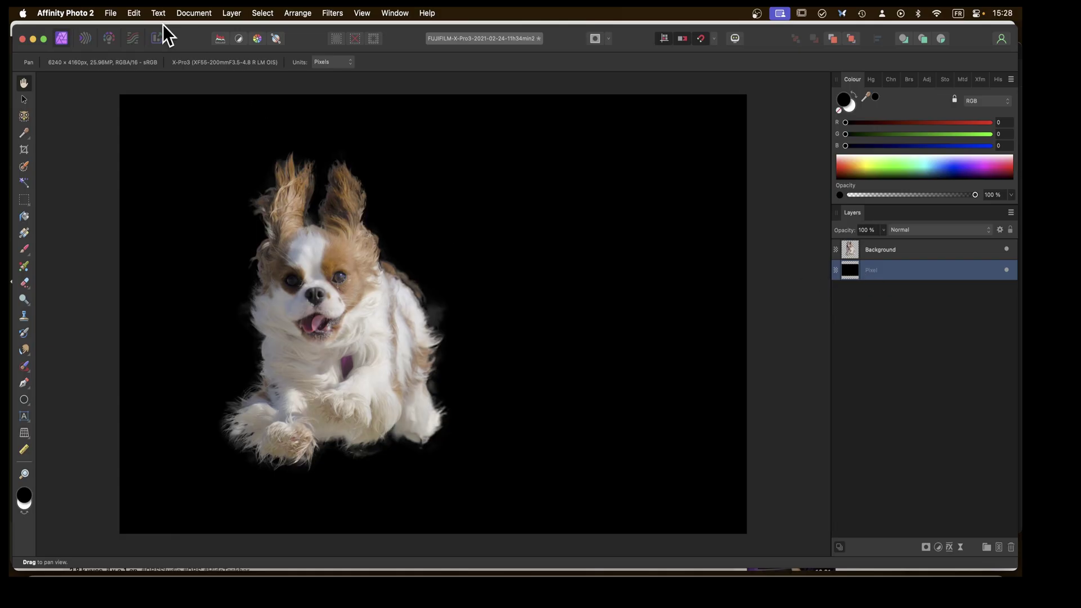
Start exporting the 6240 × 4160 dog-on-black image from File > Export, keeping PNG as the format.
click(110, 13)
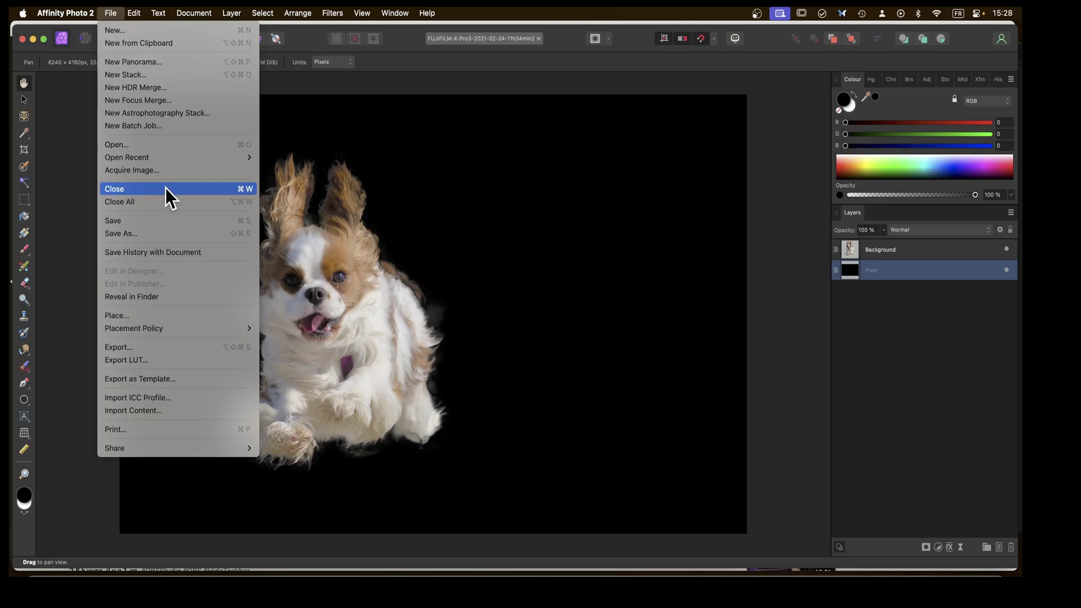
click(162, 347)
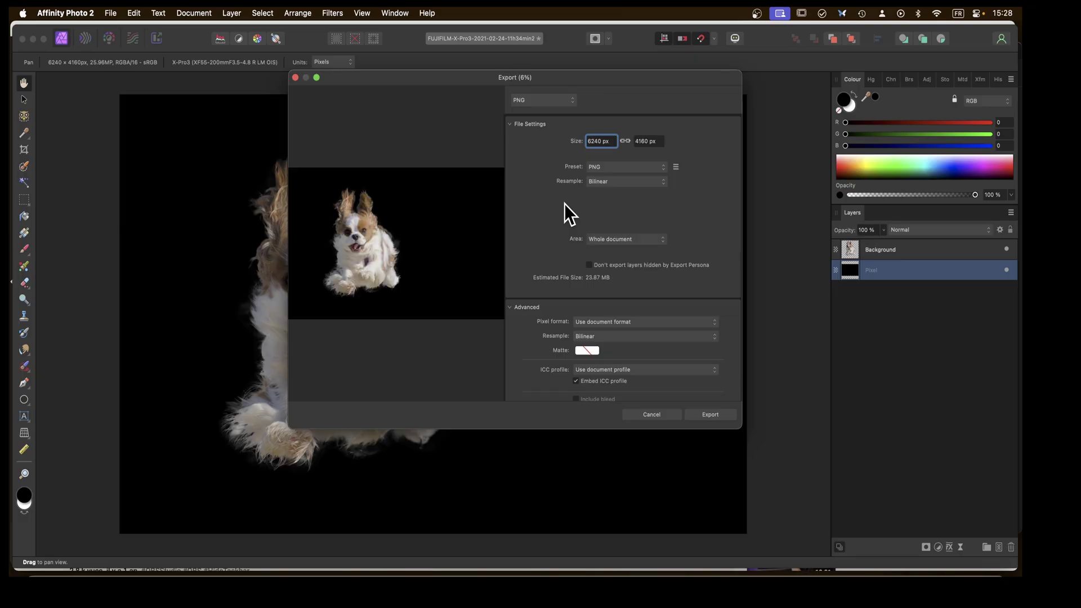
click(571, 103)
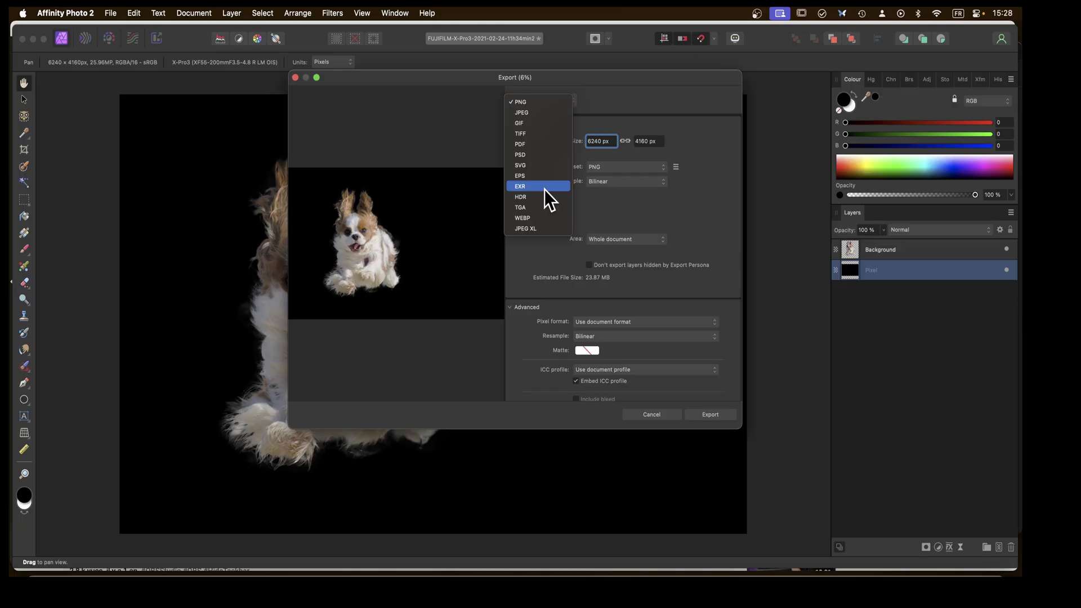
click(545, 106)
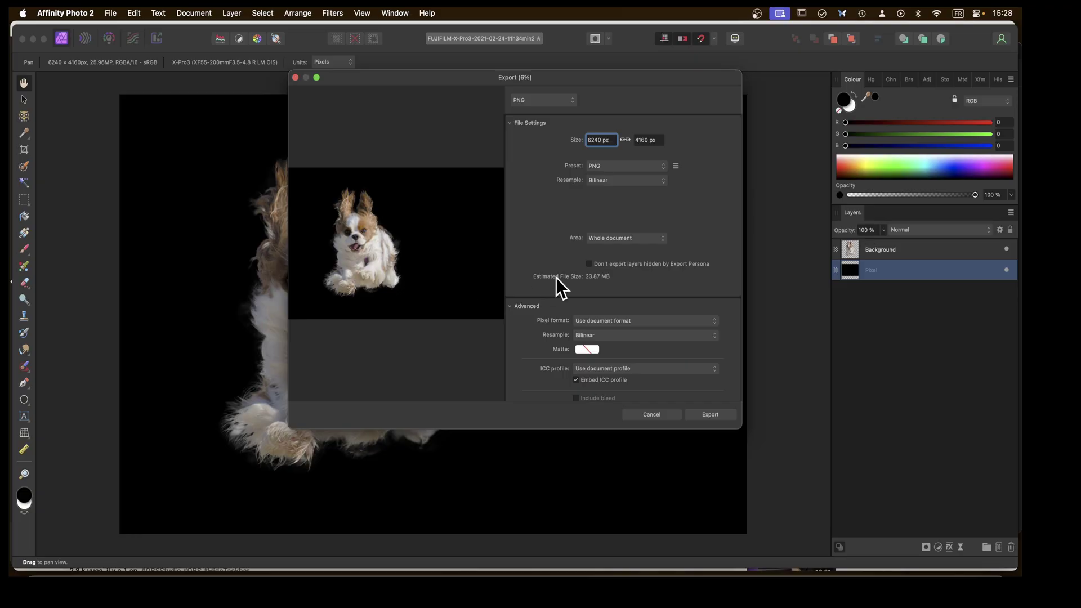
scroll(565, 275, up, 1)
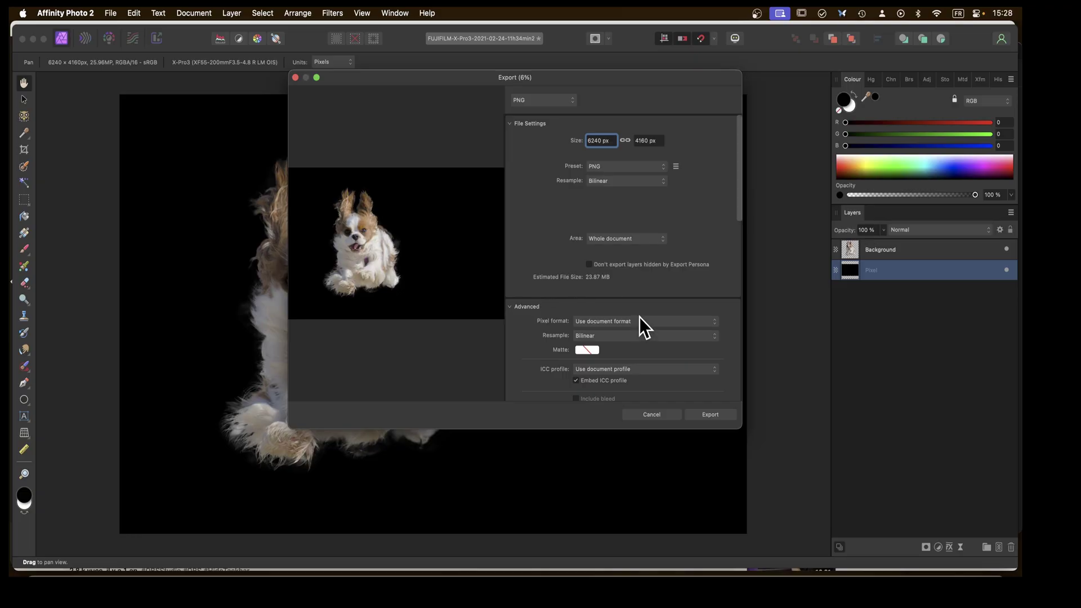
click(704, 417)
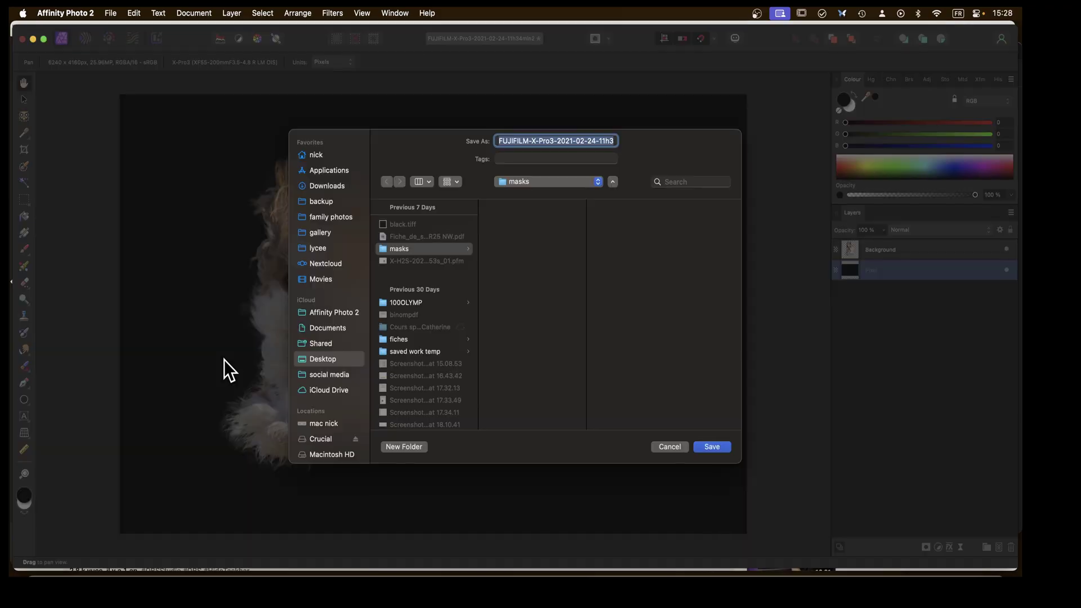
click(417, 250)
click(562, 140)
text(dog)
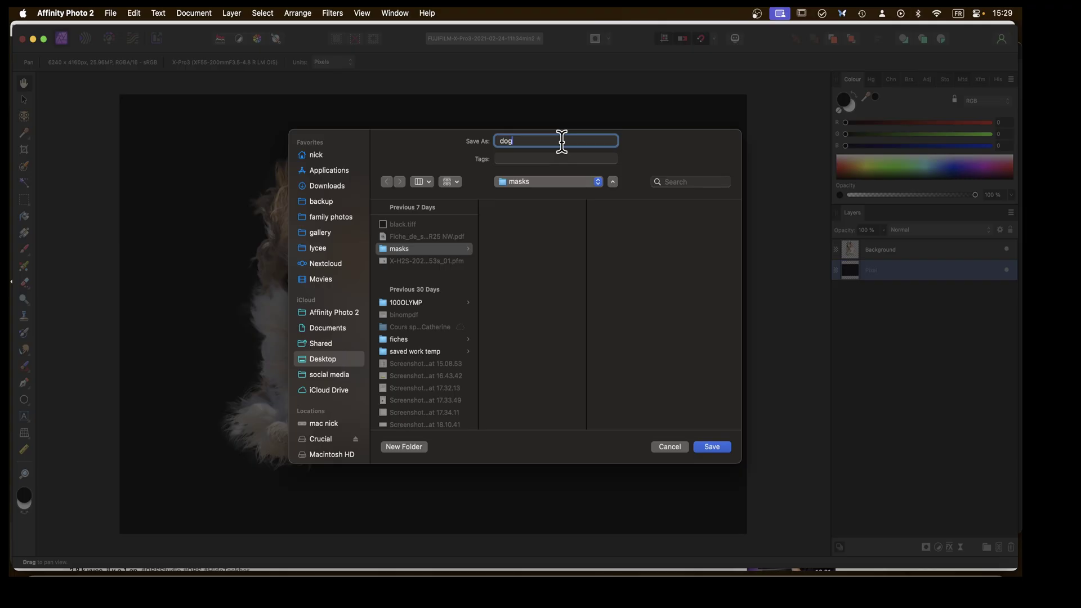
key(Return)
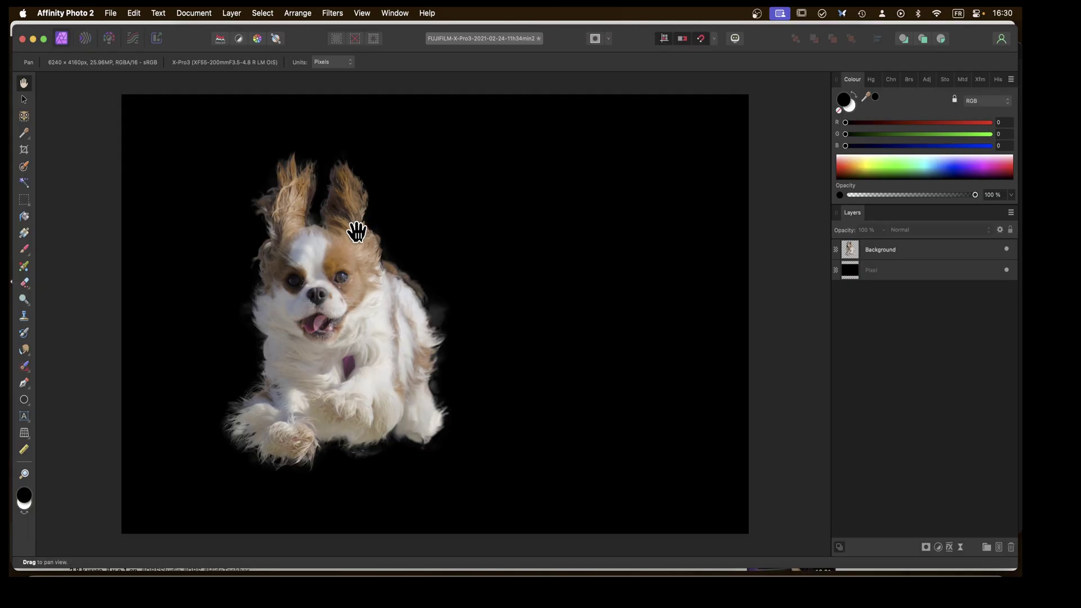
Open Terminal and run magick to confirm ImageMagick is installed.
click(618, 572)
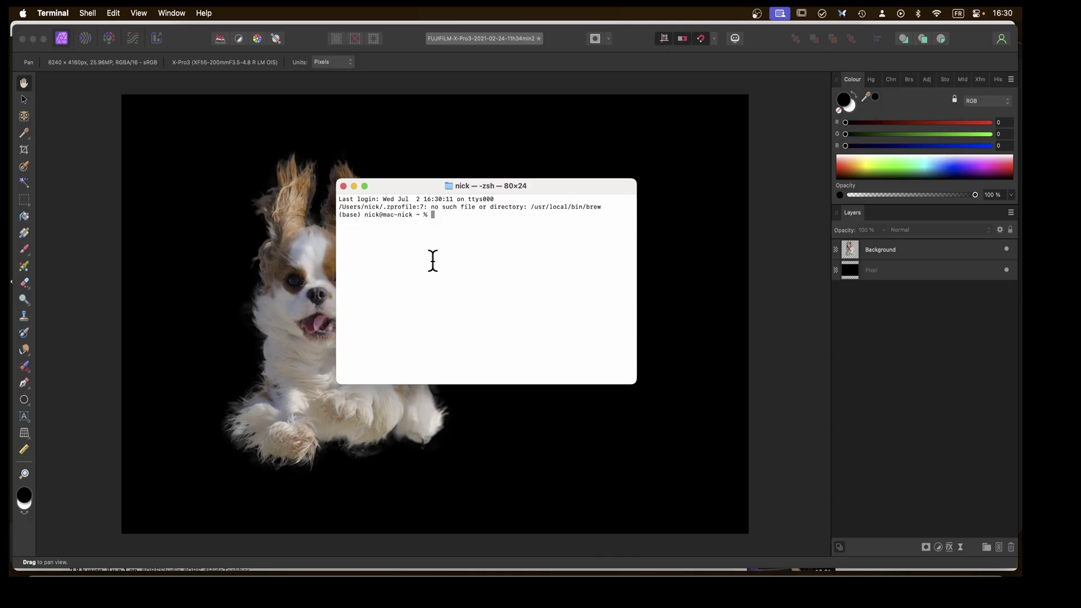
text(magick)
key(Return)
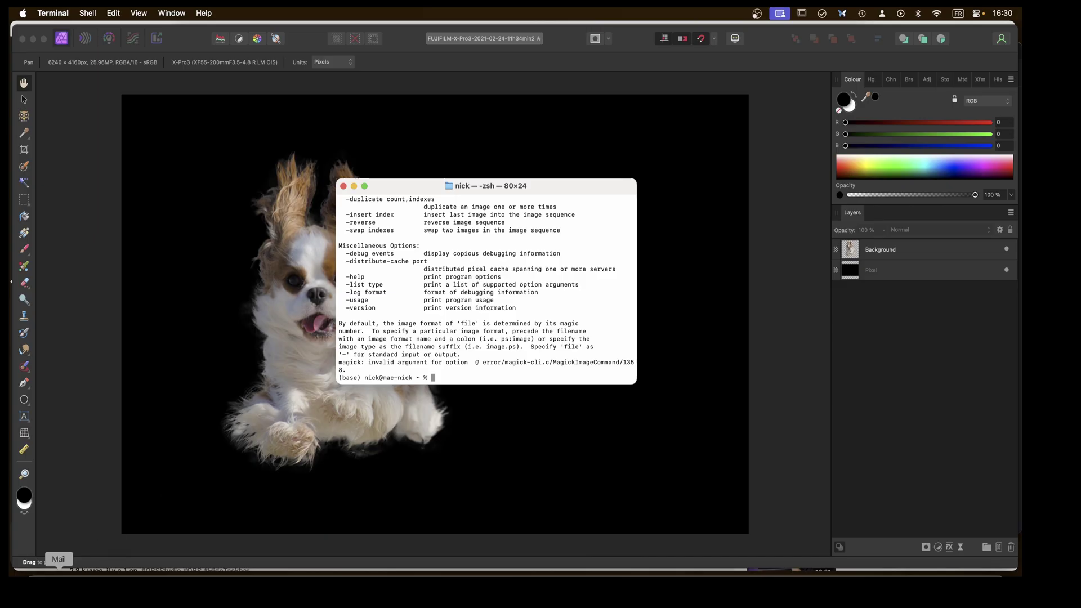
Copy the full pathname of dog.png from the masks folder and return to Terminal.
click(38, 571)
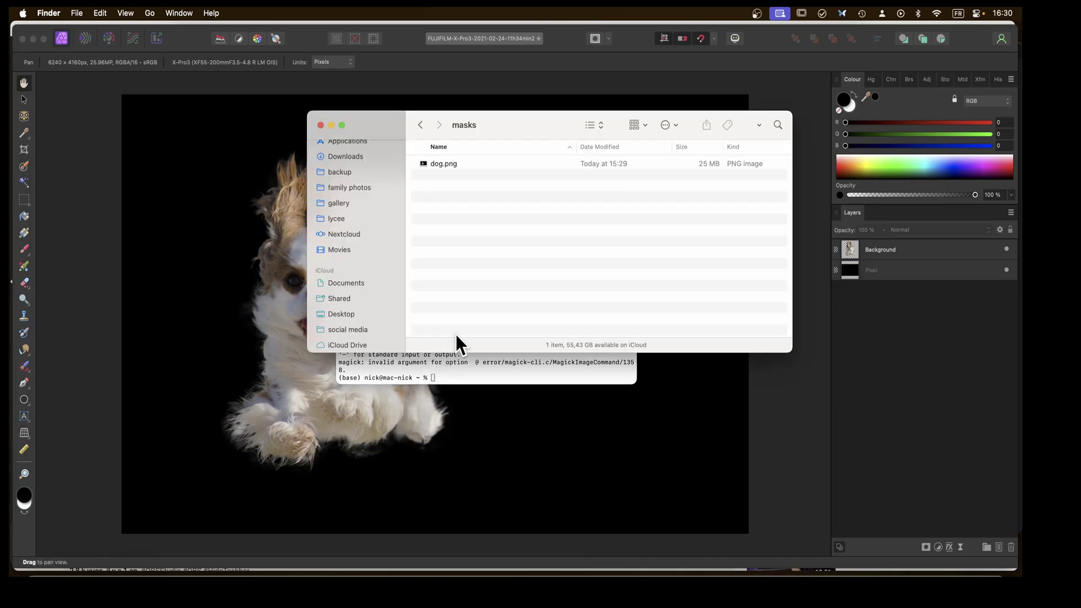
right_click(442, 163)
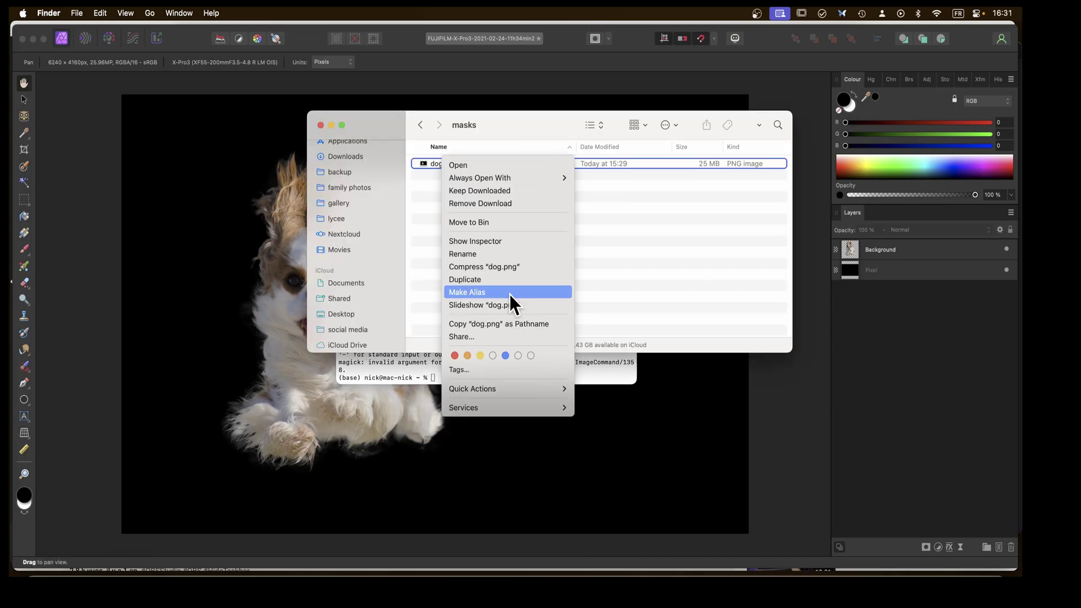
click(511, 324)
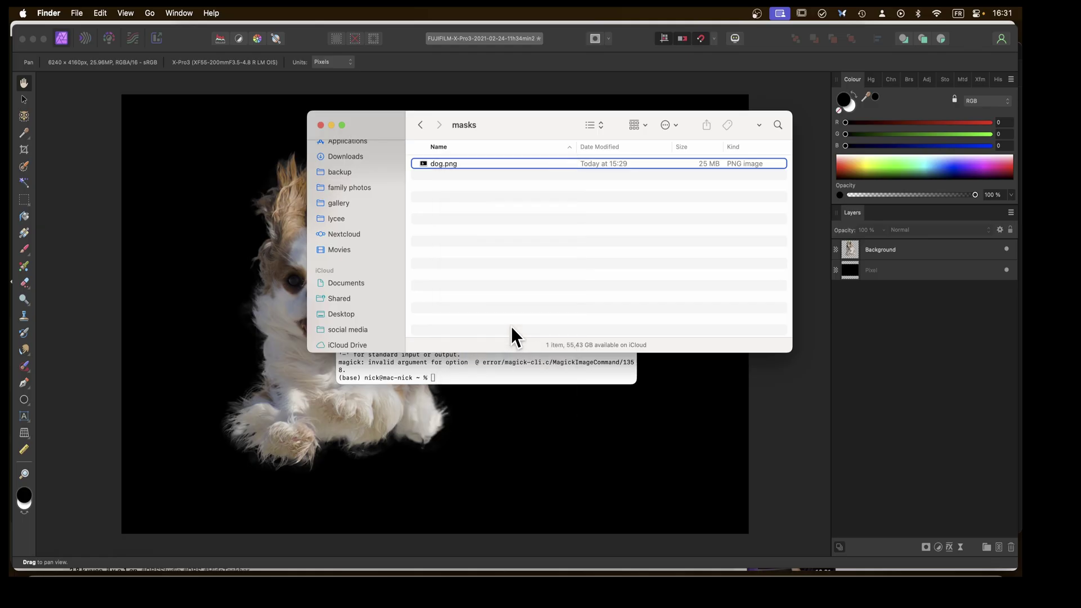
click(505, 376)
Change into the masks folder by pasting dog.png's path after cd and trimming off the file name.
text(cd)
text(/Users/nick/Desktop/masks/dog.png)
key(Return)
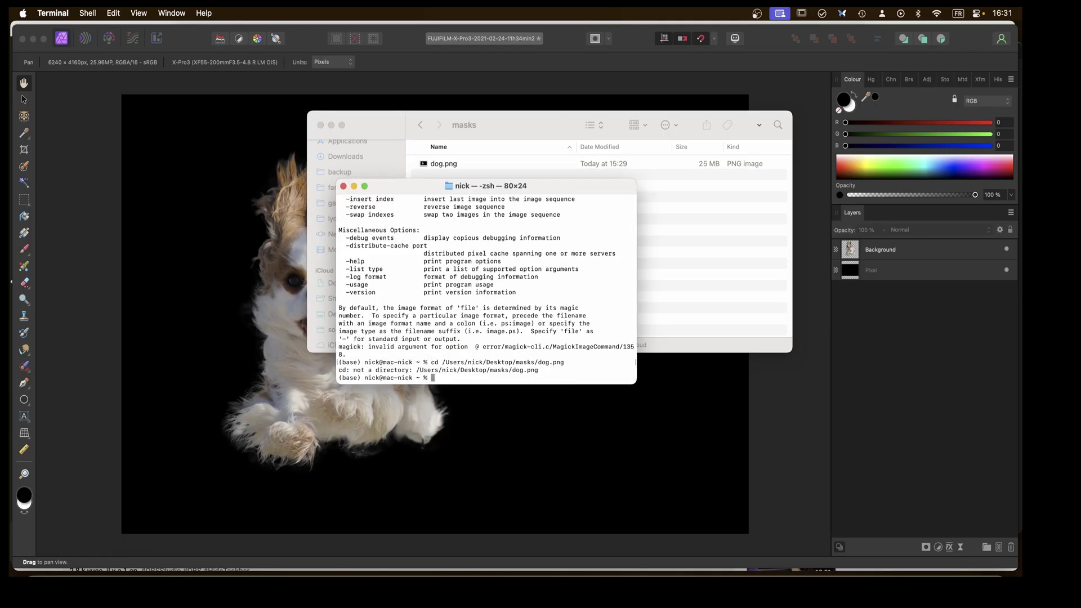
key(Up)
key(BackSpace)
key(BackSpace)
key(BackSpace)
key(BackSpace)
key(BackSpace)
key(BackSpace)
key(BackSpace)
key(Return)
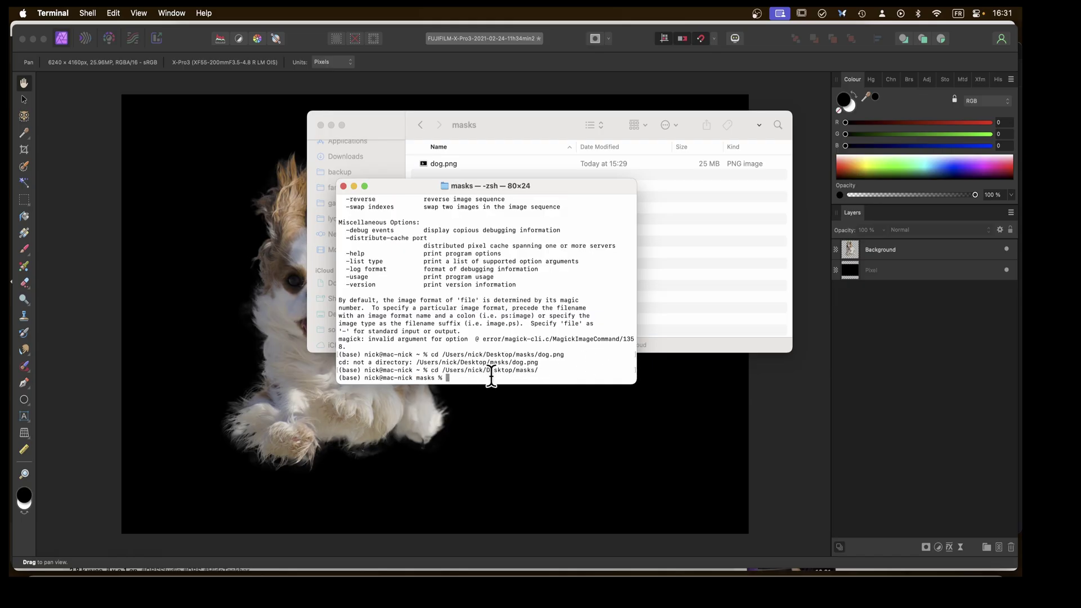
Run magick dog.png dog.pfm and check the new file in the masks folder.
text(magick dog.png dog.pfm)
key(Return)
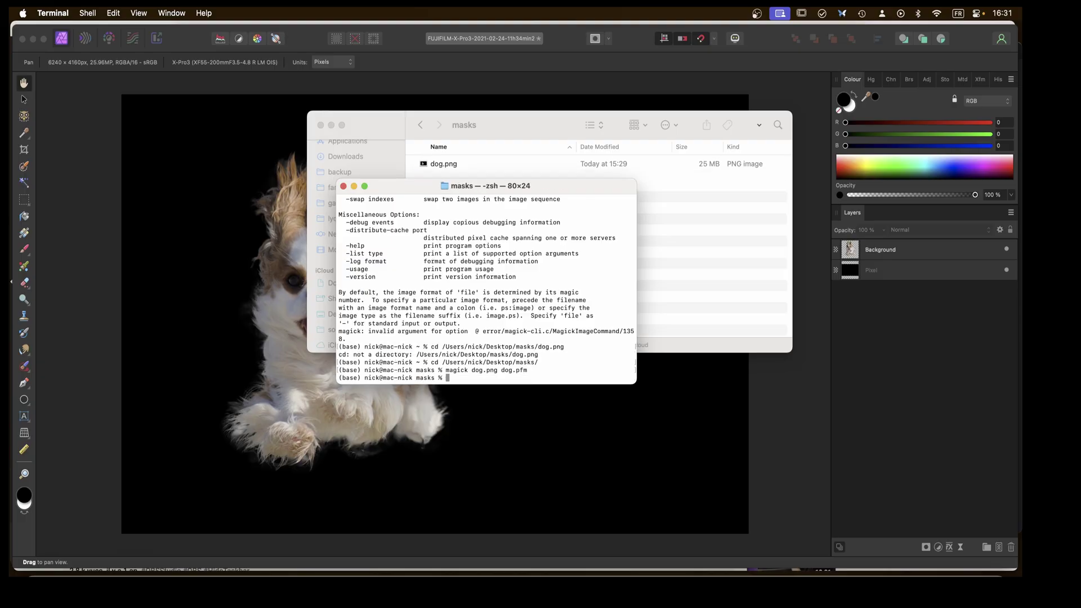
drag(418, 185, 415, 244)
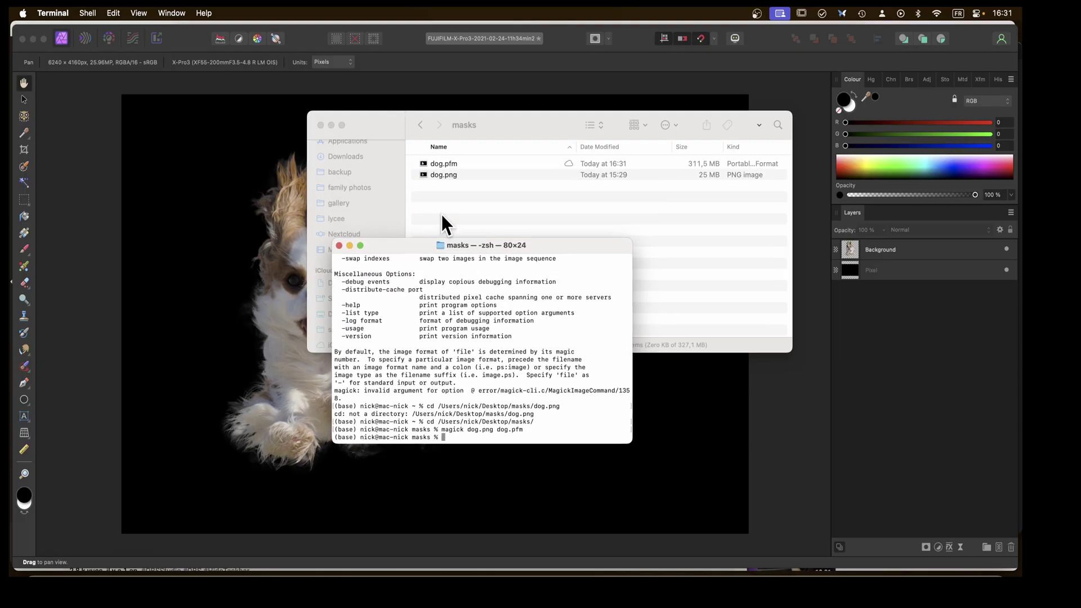
click(455, 163)
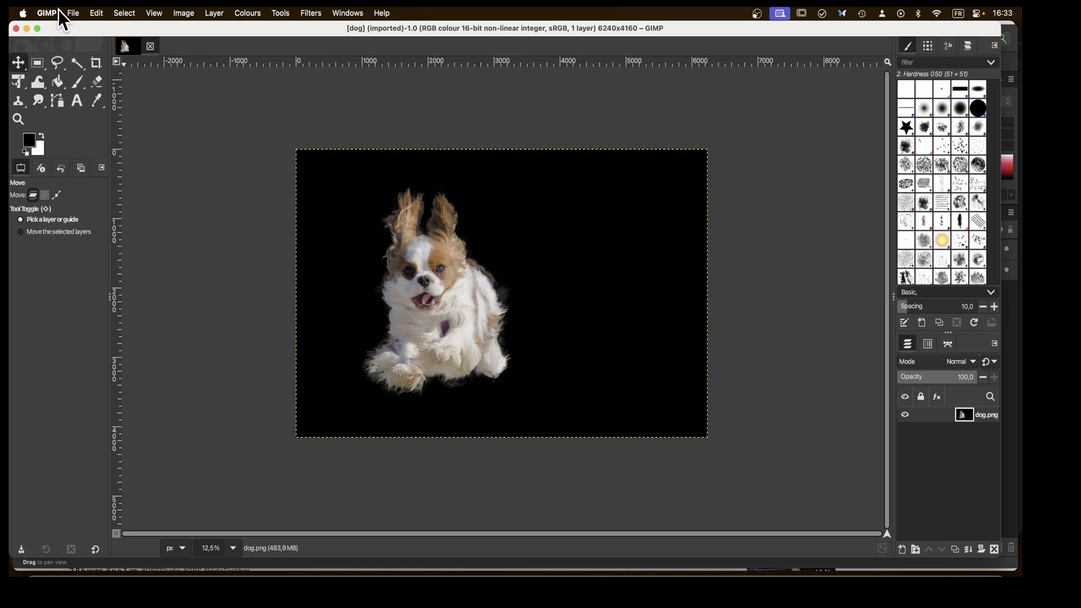
Export the GIMP image as dog-gimp.pfm with Export As, then switch back to darktable.
click(76, 12)
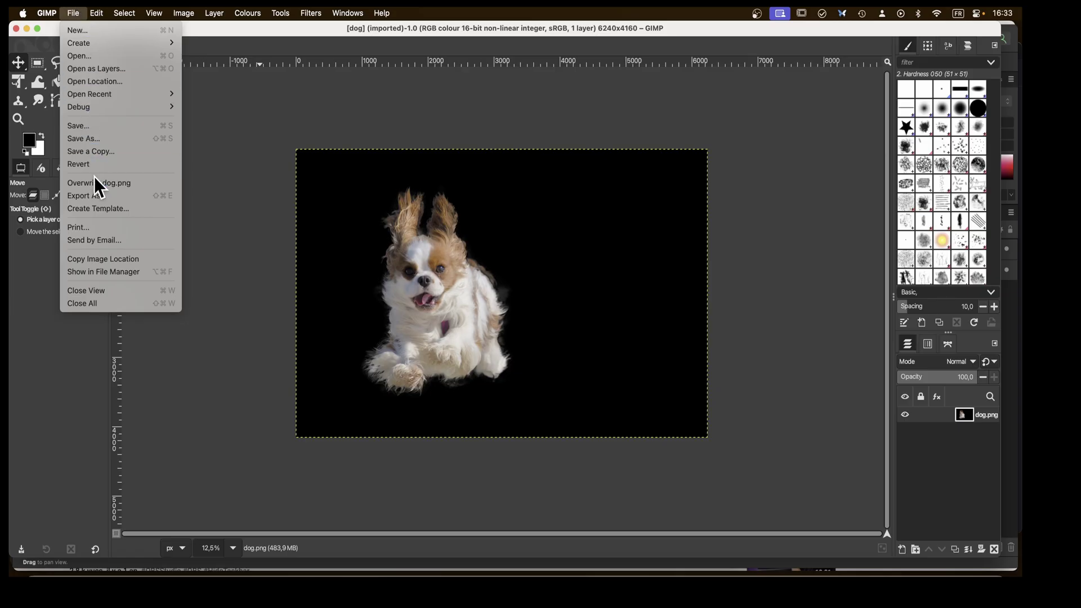
click(103, 198)
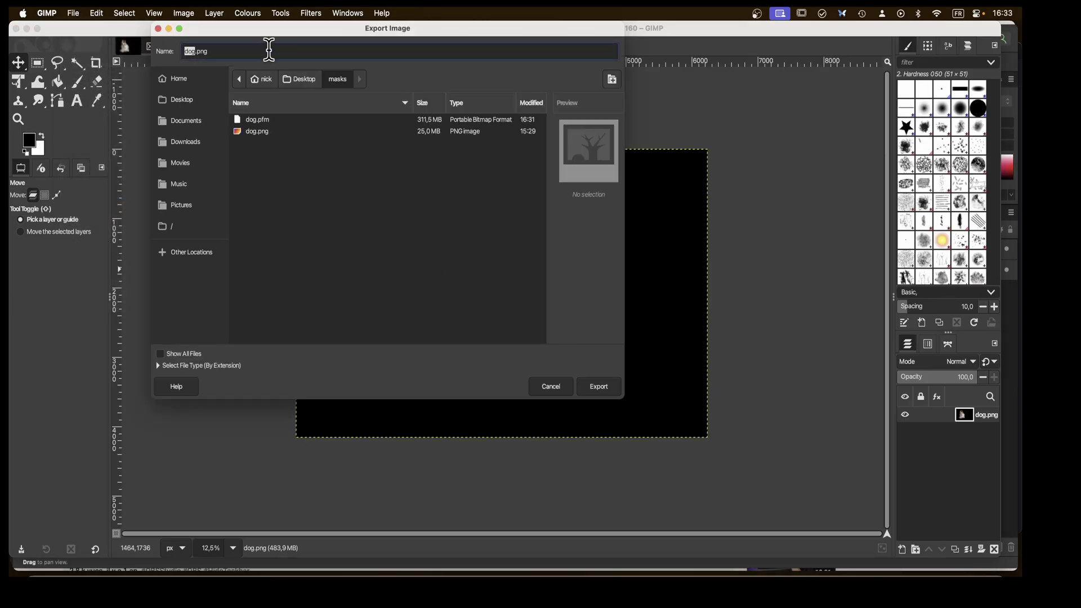
key(Right)
text(-gimp)
key(Right)
key(Right)
key(Delete)
key(Delete)
text(fm)
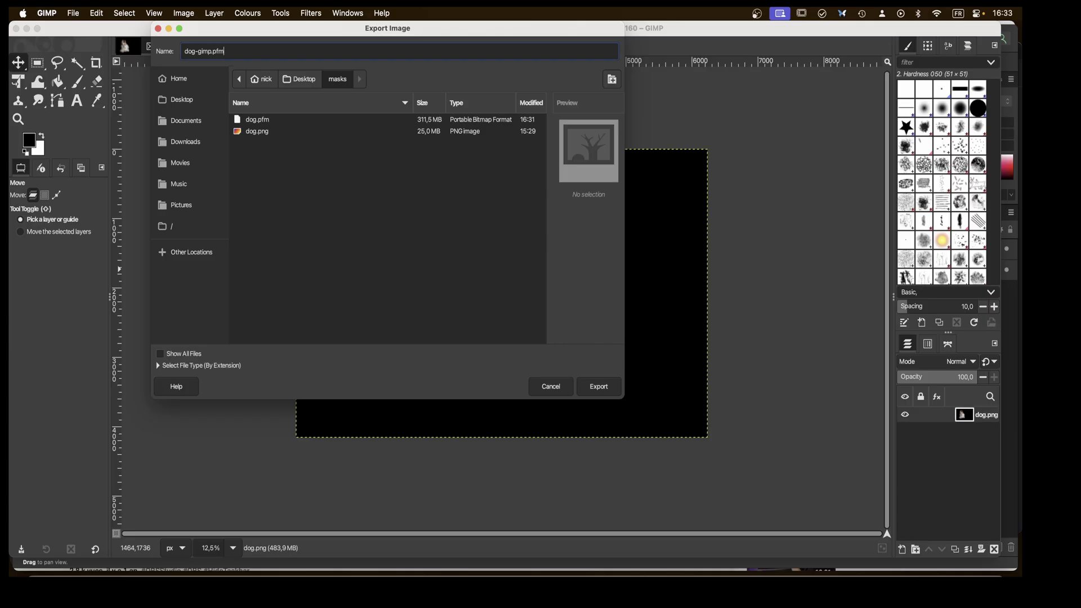
click(610, 394)
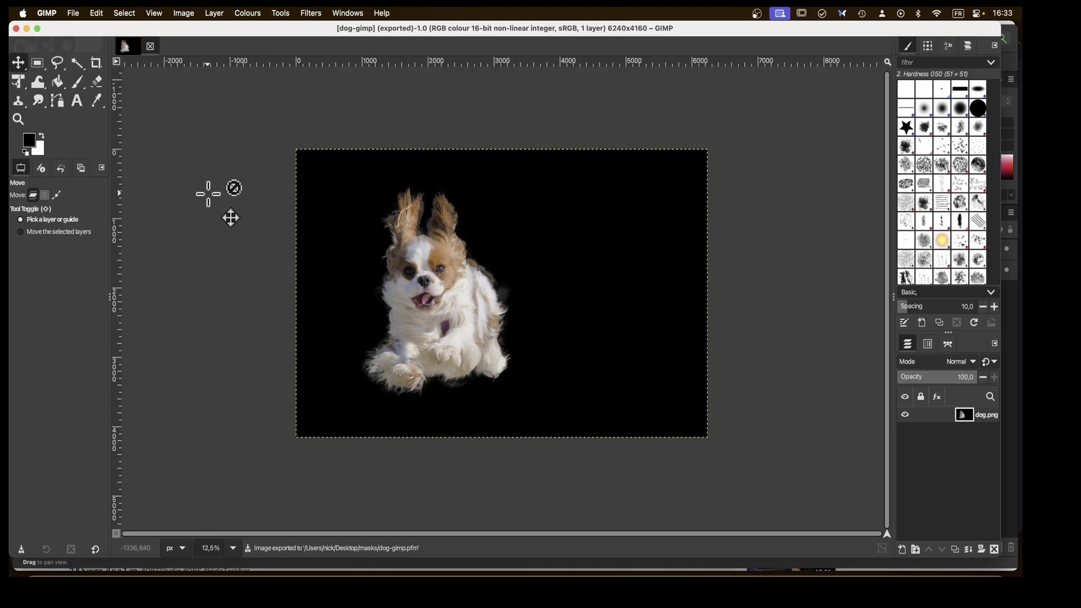
key(super+Tab)
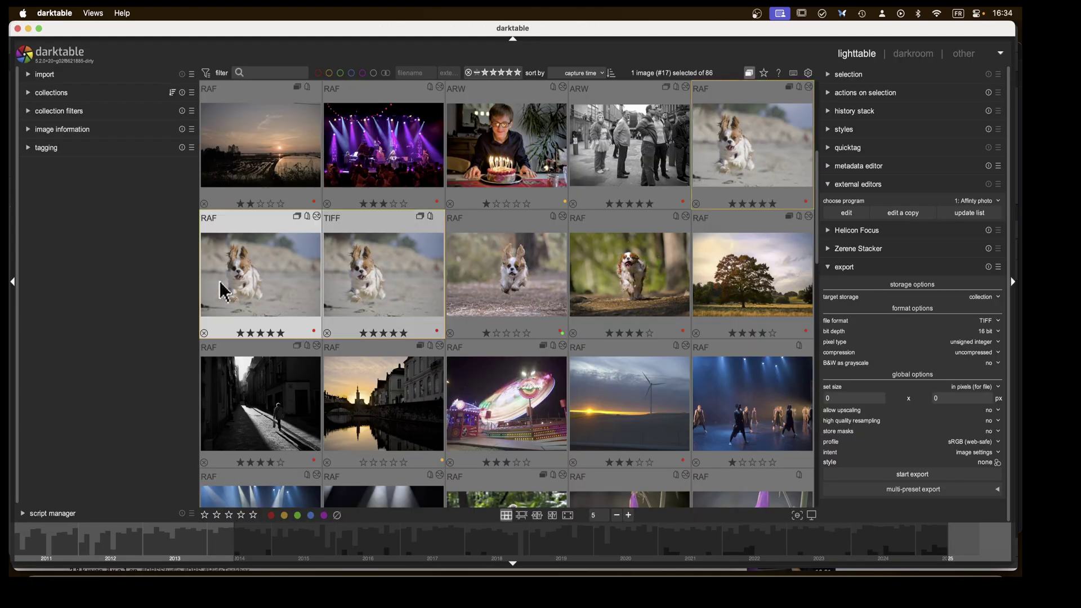
Open the top-right running dog photo in the darkroom and label its external raster masks module 'dog'.
click(242, 287)
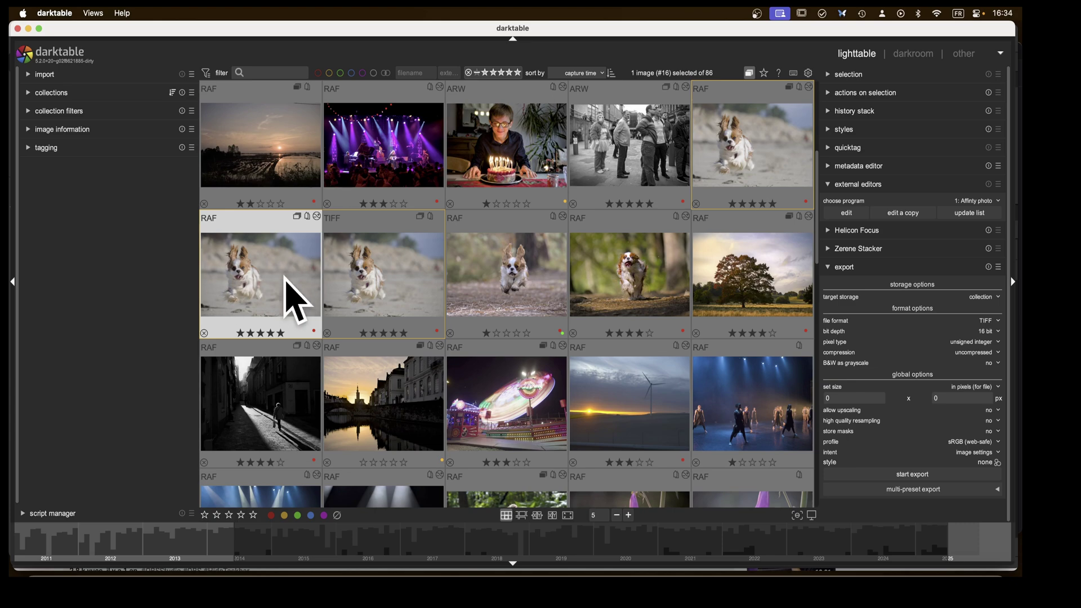
double_click(750, 155)
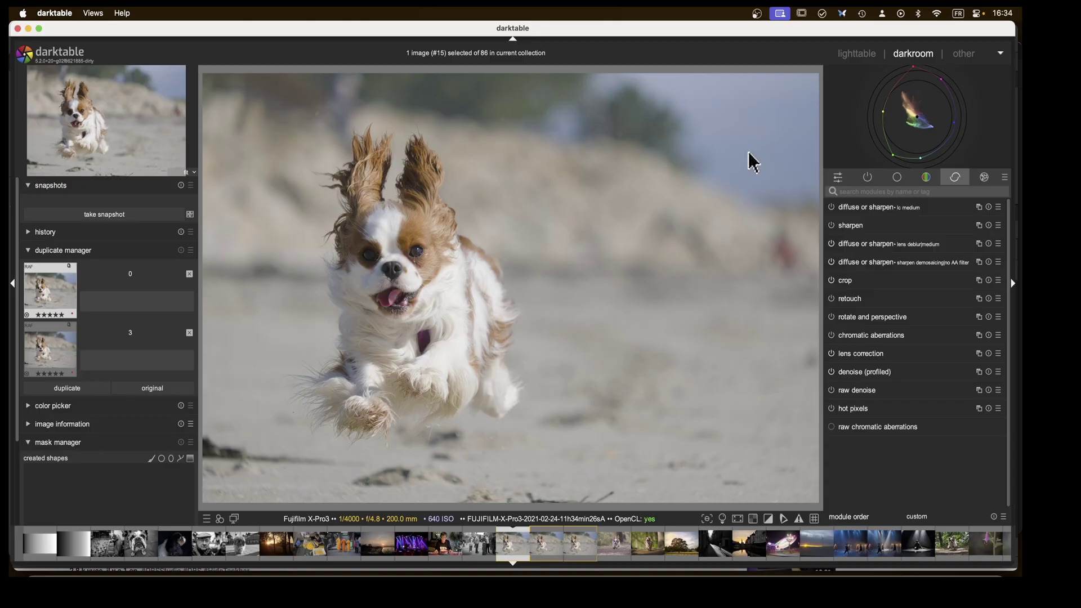
click(866, 178)
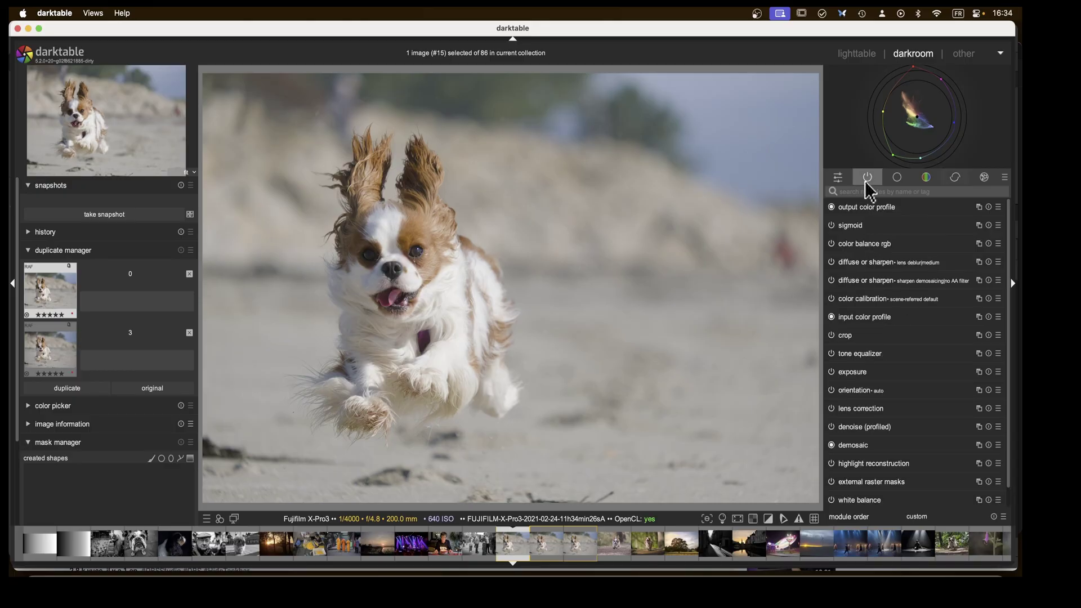
click(954, 178)
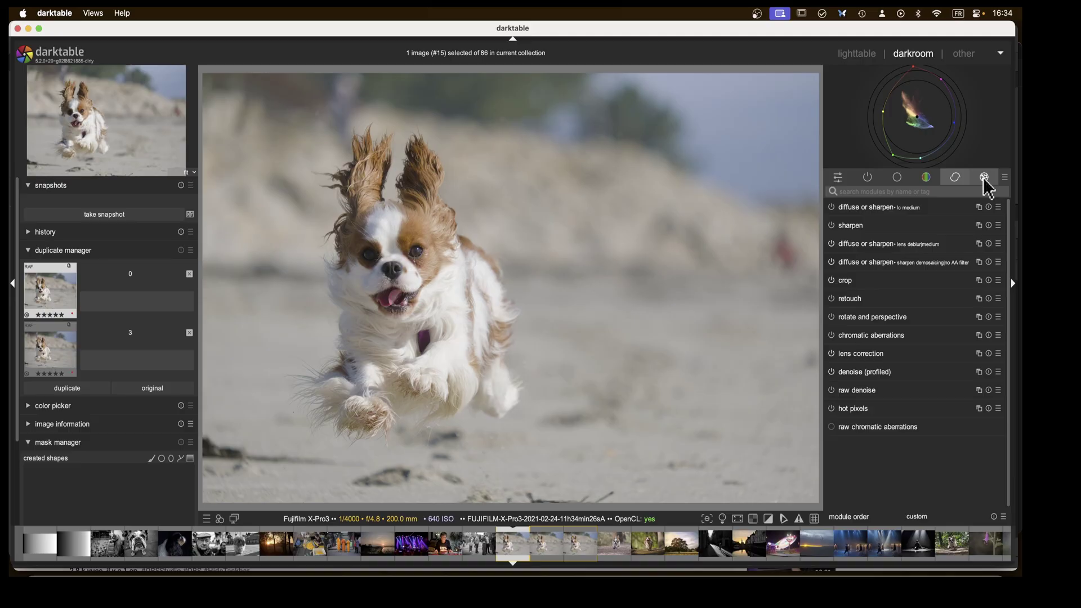
click(985, 178)
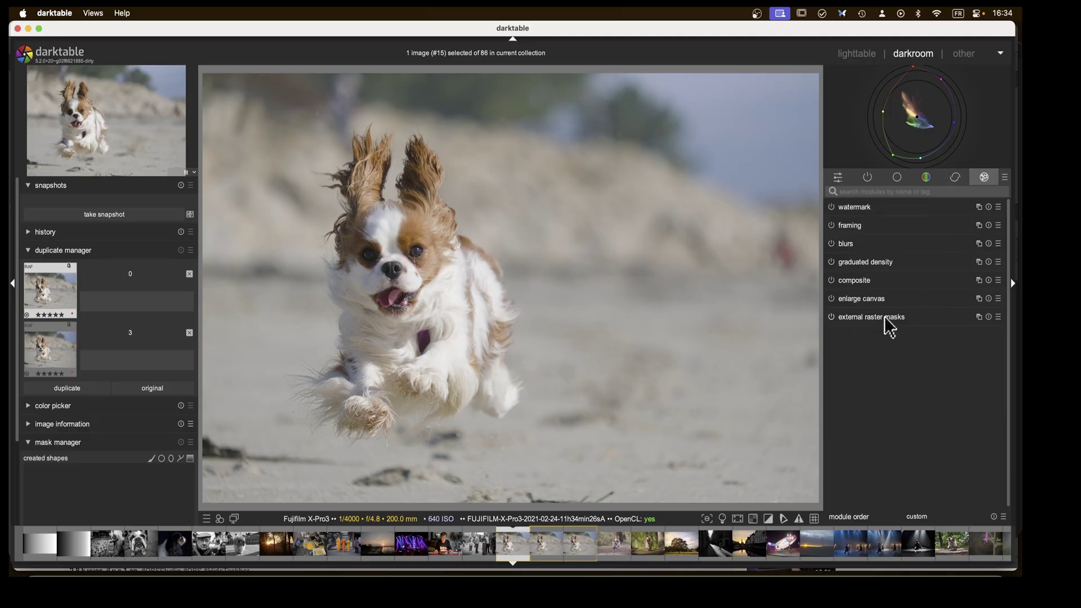
ctrl+click(930, 320)
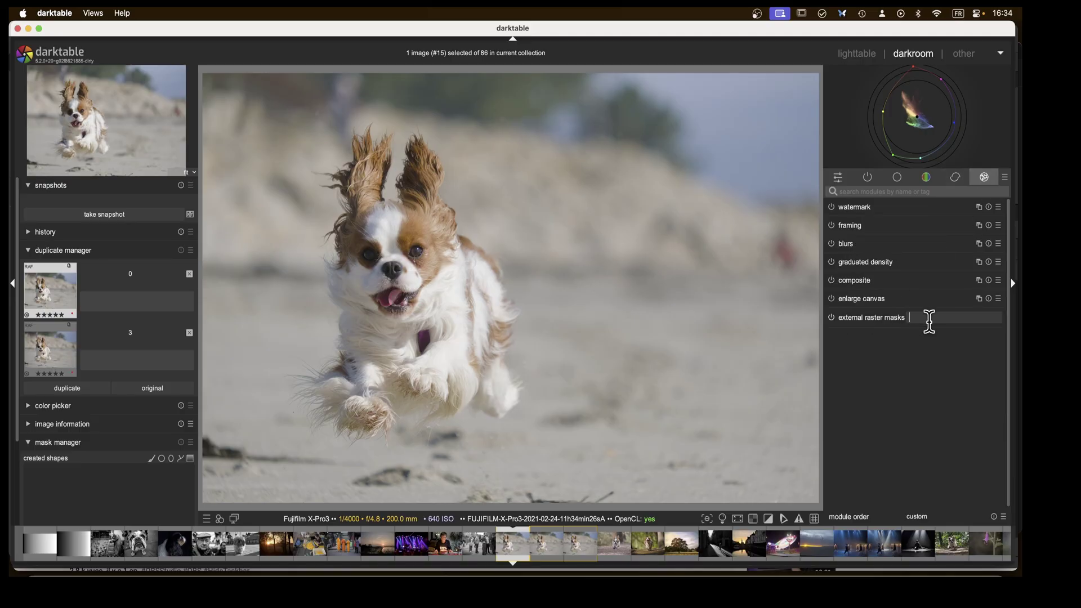
text(dog)
key(Return)
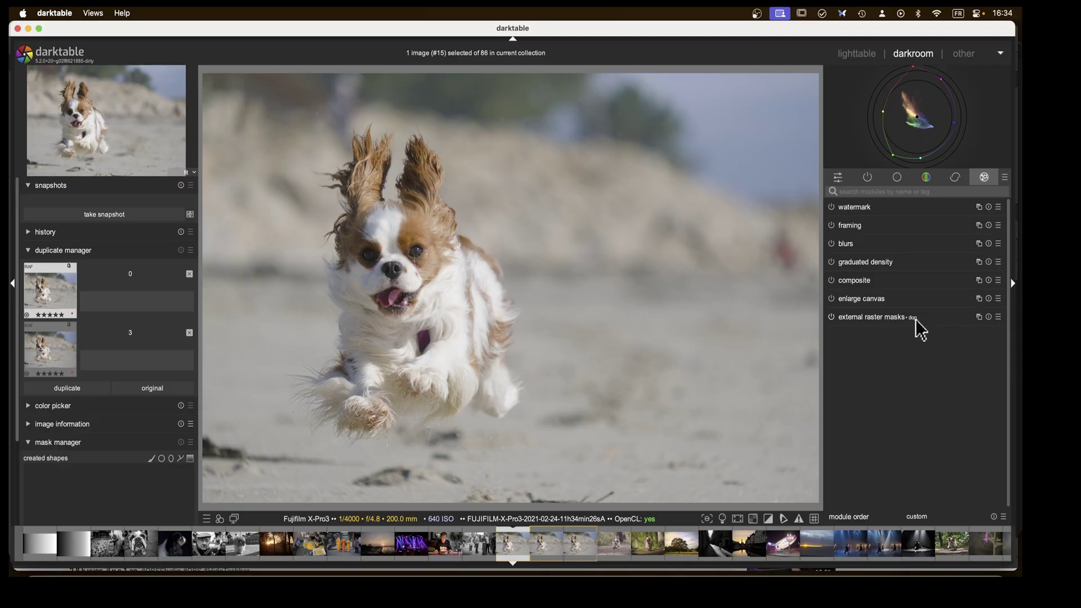
Enable the external raster masks module and load dog.pfm from the Desktop masks folder.
click(838, 319)
click(833, 346)
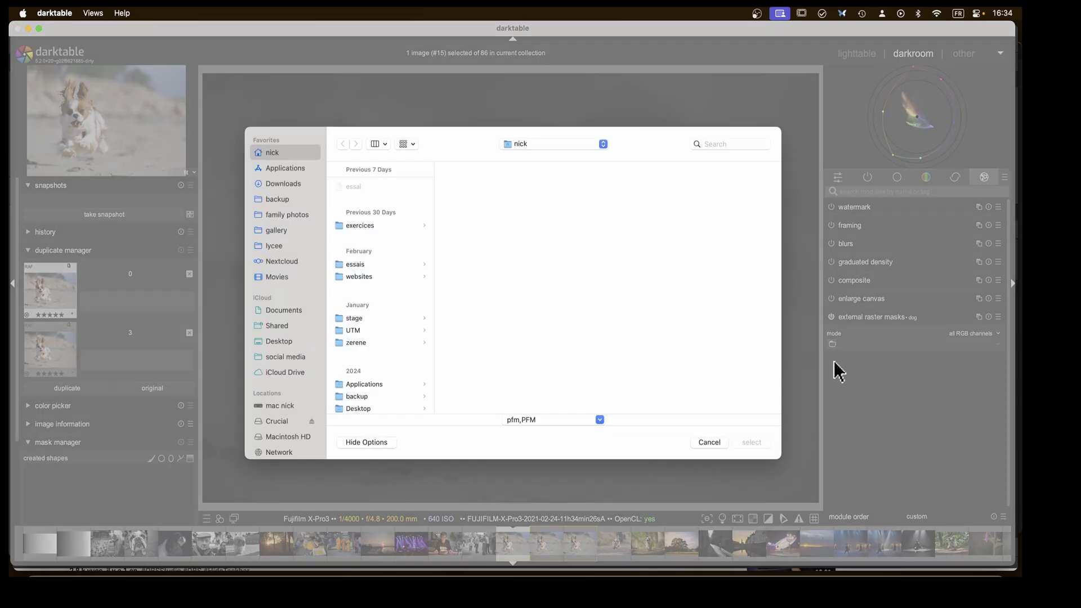
click(280, 339)
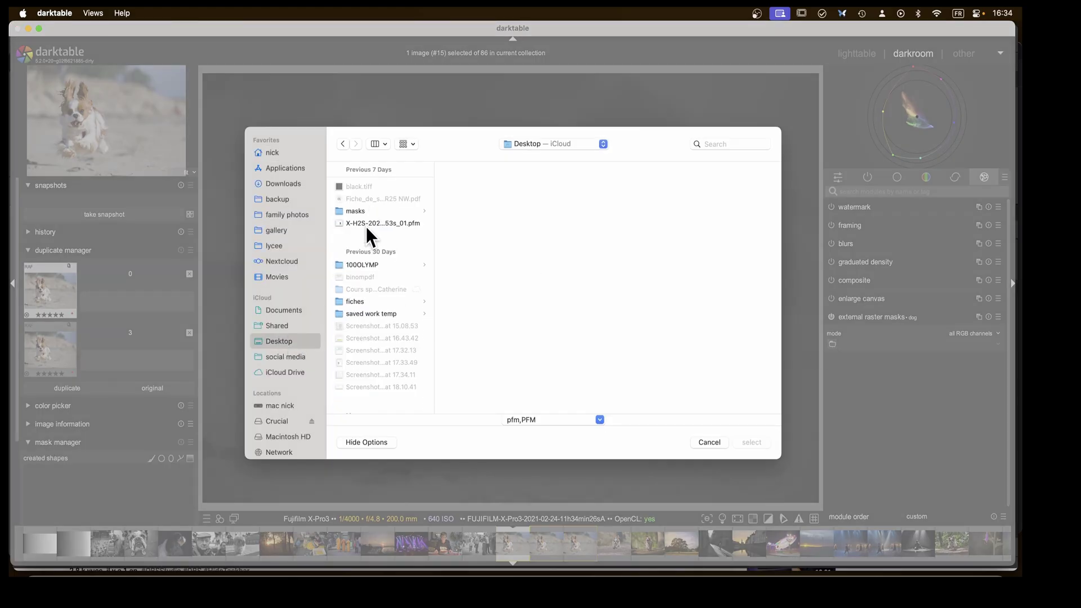
click(369, 213)
click(478, 200)
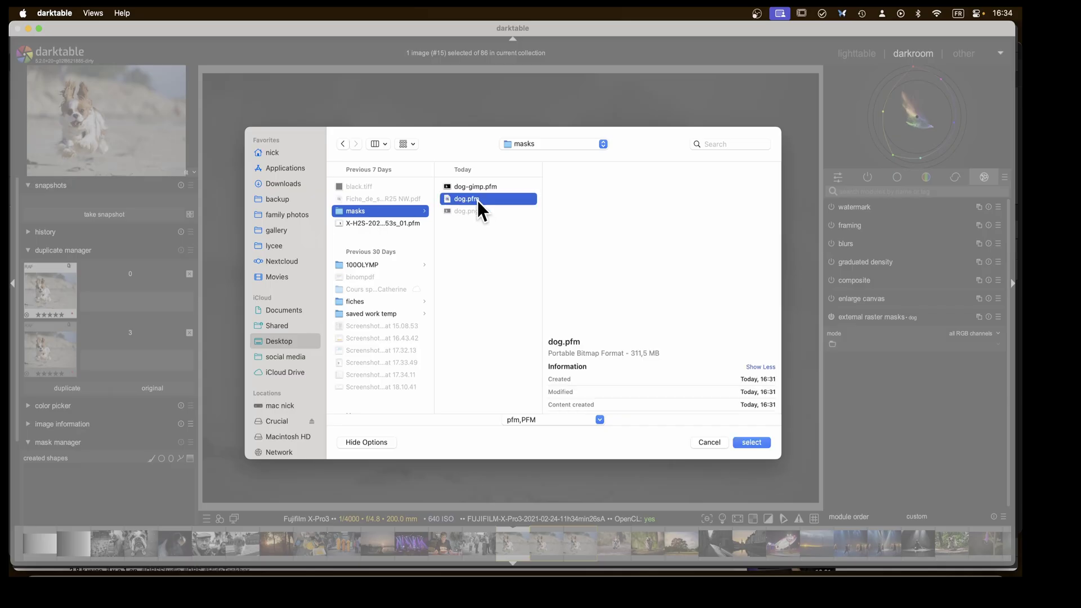
click(752, 442)
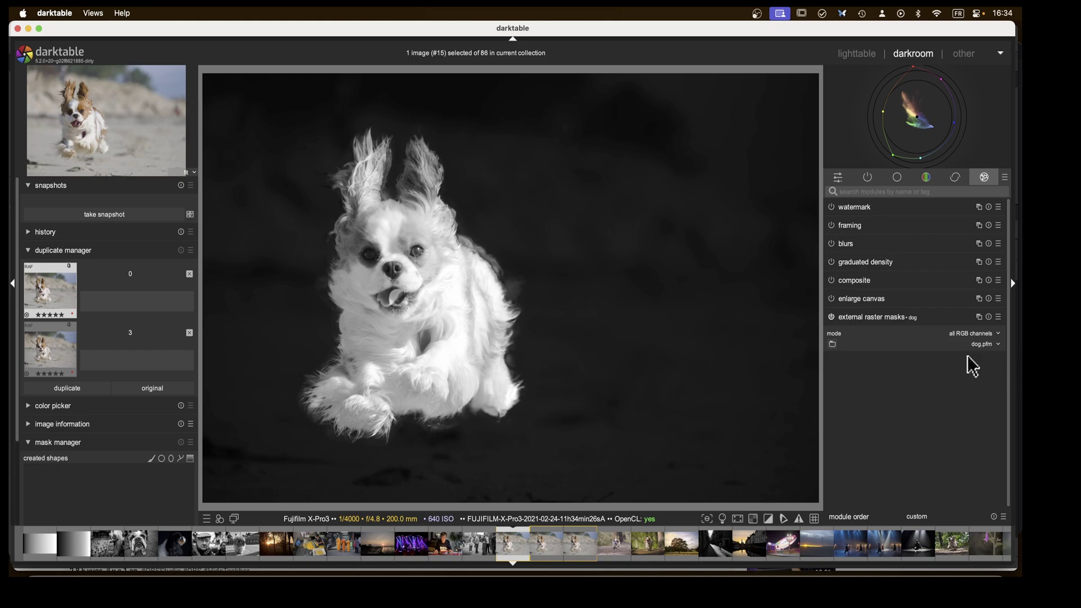
Cycle the mask mode through only red, only blue, only green and red and green, ending on all RGB channels.
click(972, 335)
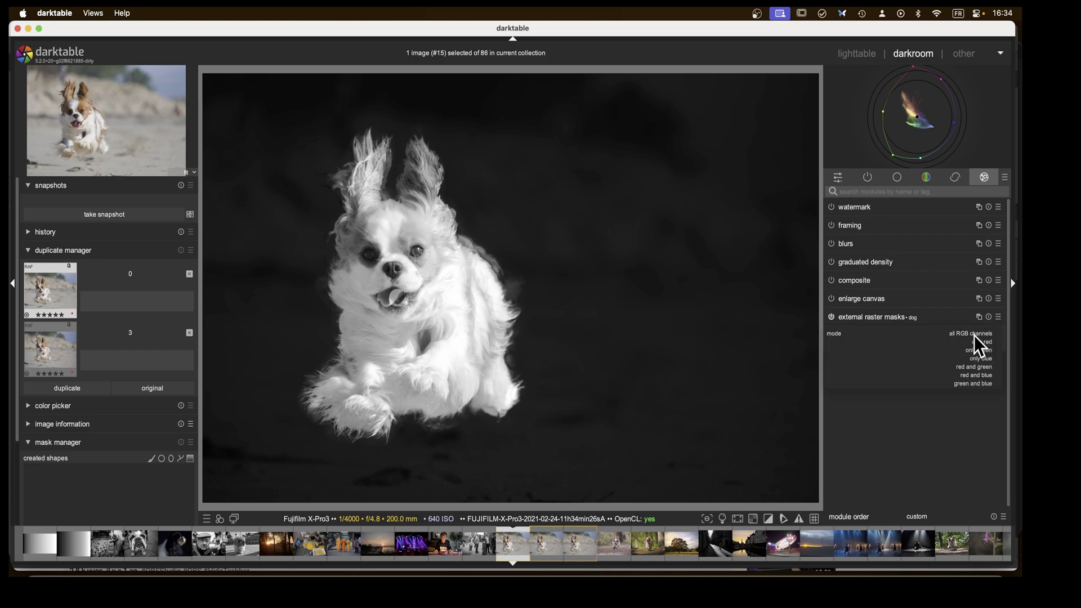
click(988, 341)
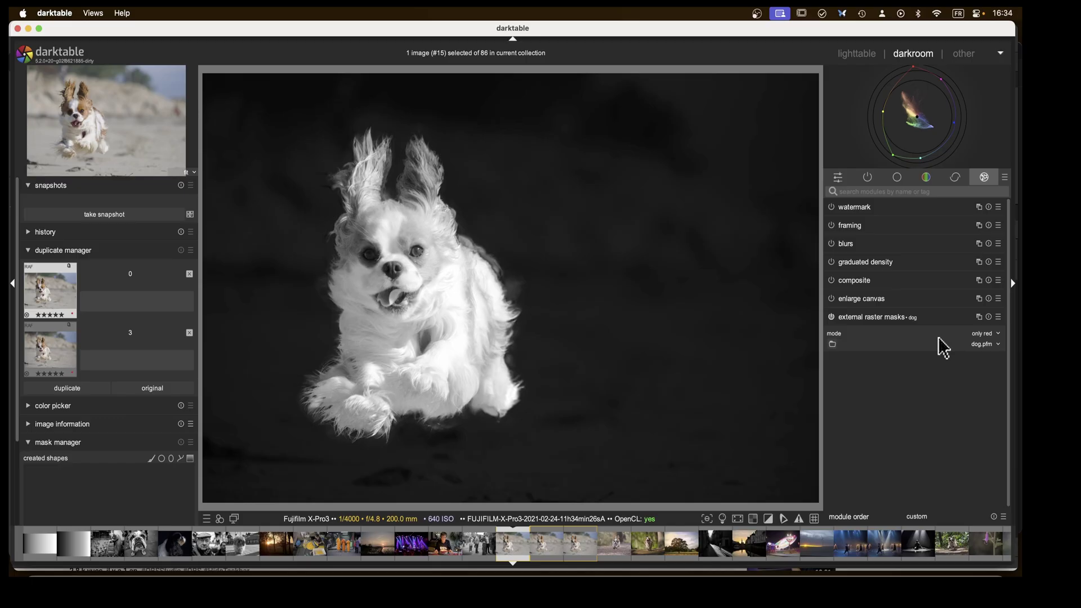
scroll(938, 337, down, 1)
scroll(939, 338, down, 1)
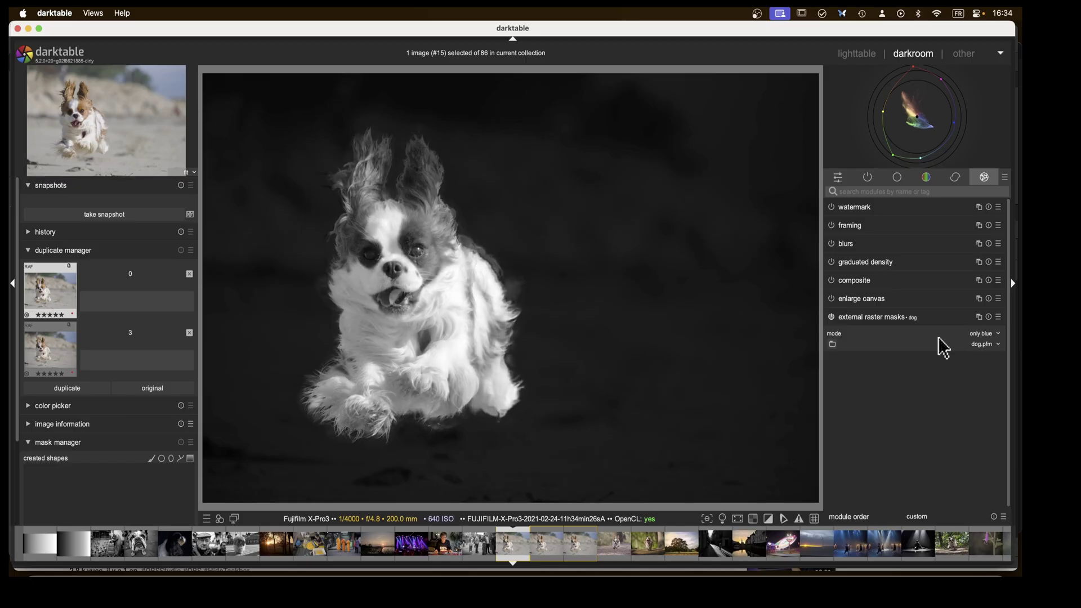
scroll(939, 338, up, 1)
scroll(938, 336, down, 2)
scroll(918, 341, up, 1)
scroll(931, 336, up, 1)
scroll(935, 342, up, 1)
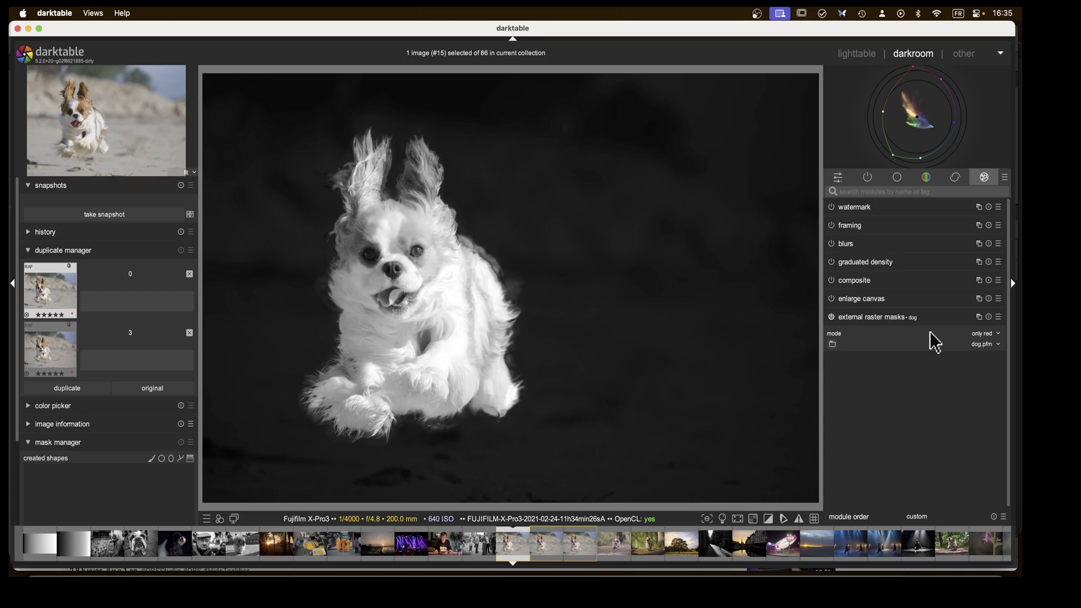
scroll(935, 341, up, 1)
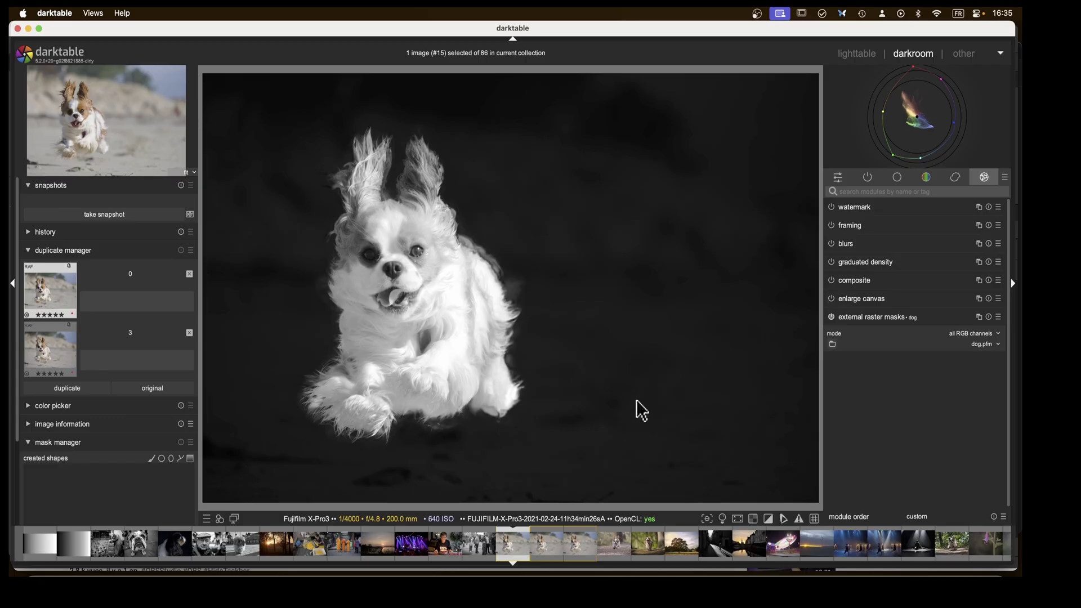
In Affinity Photo, duplicate the background layer and delete the black fill layer.
click(510, 572)
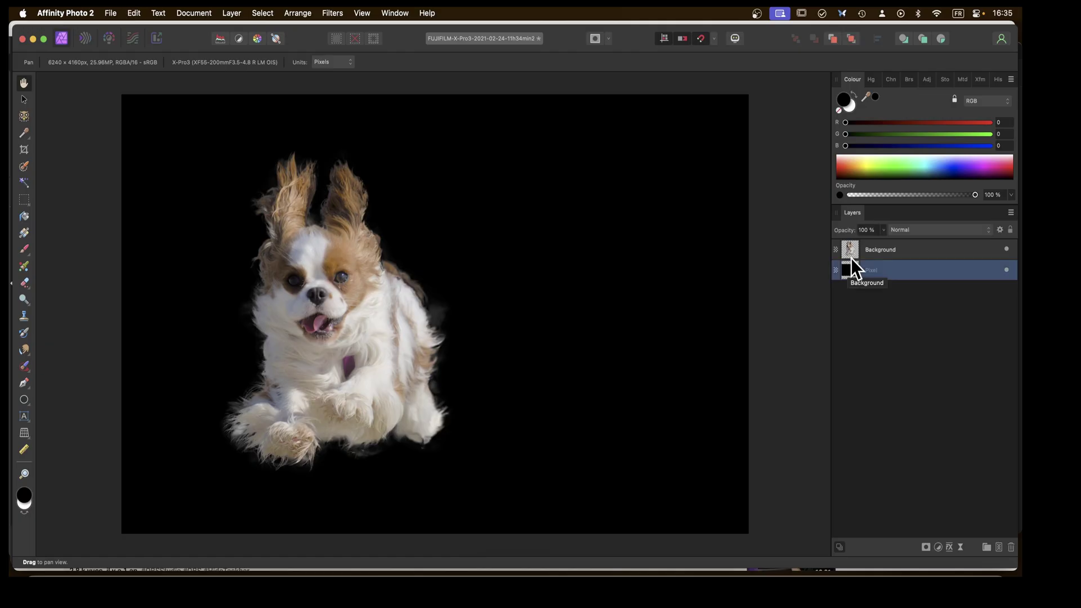
key(super+alt+shift+e)
key(super+z)
key(super+z)
key(super+z)
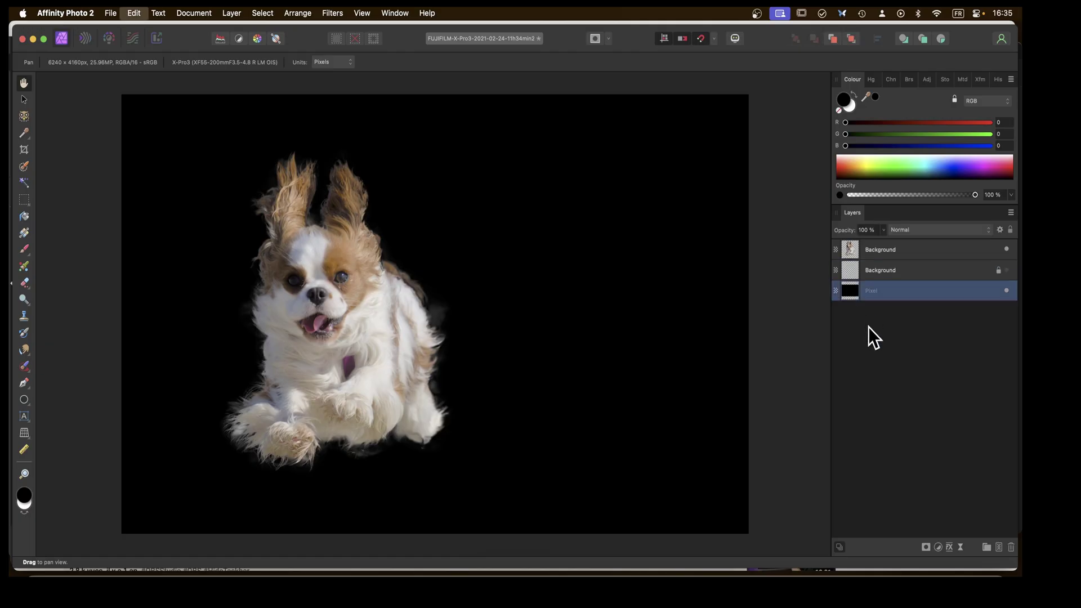
key(super+z)
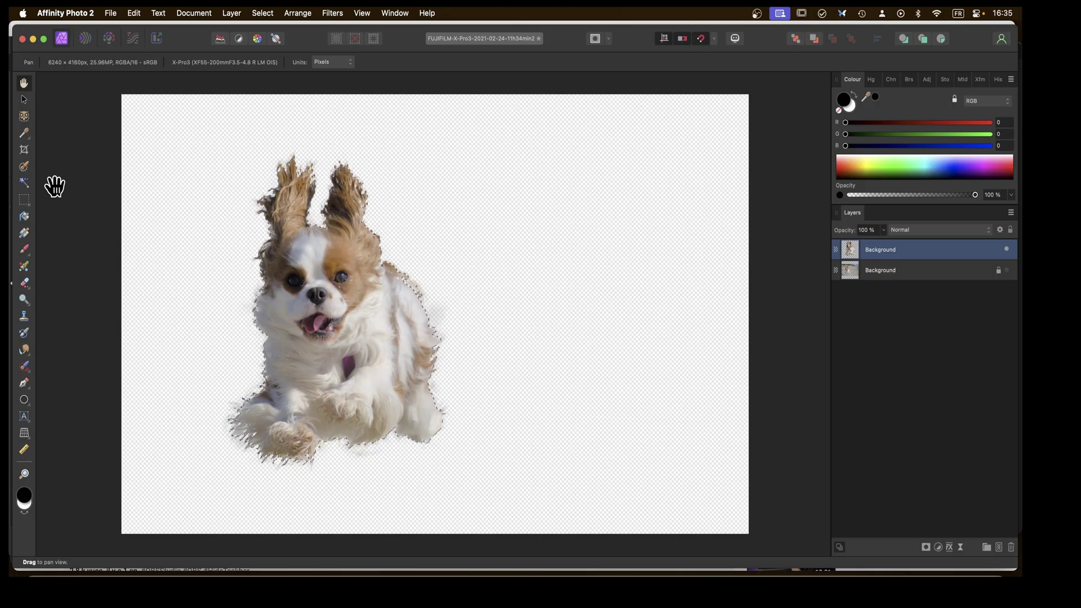
Paint the selected dog solid white with a roughly 1033 px brush, then deselect.
click(23, 249)
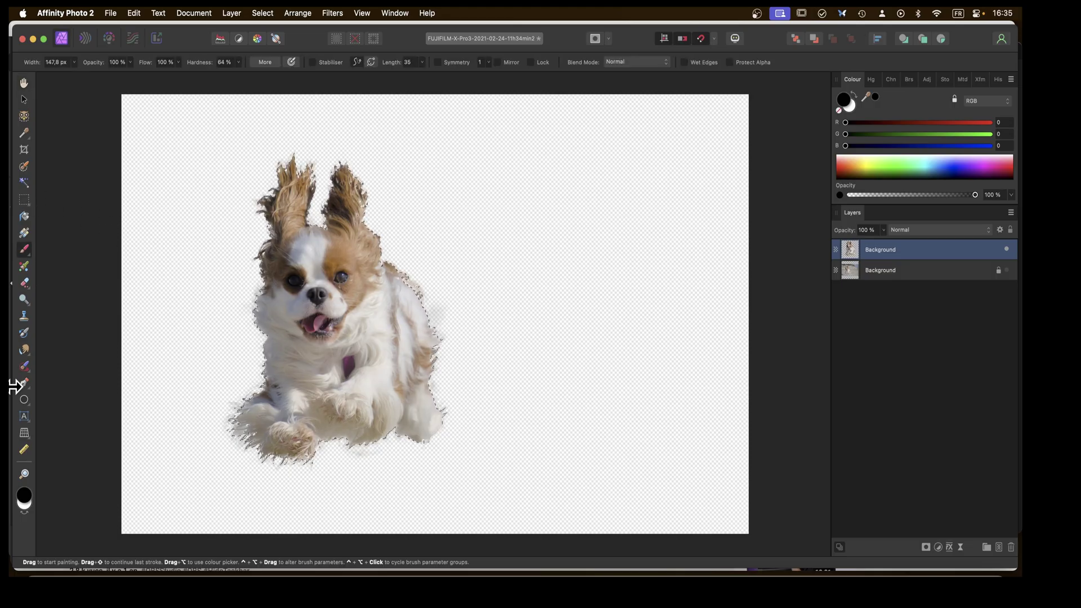
click(24, 513)
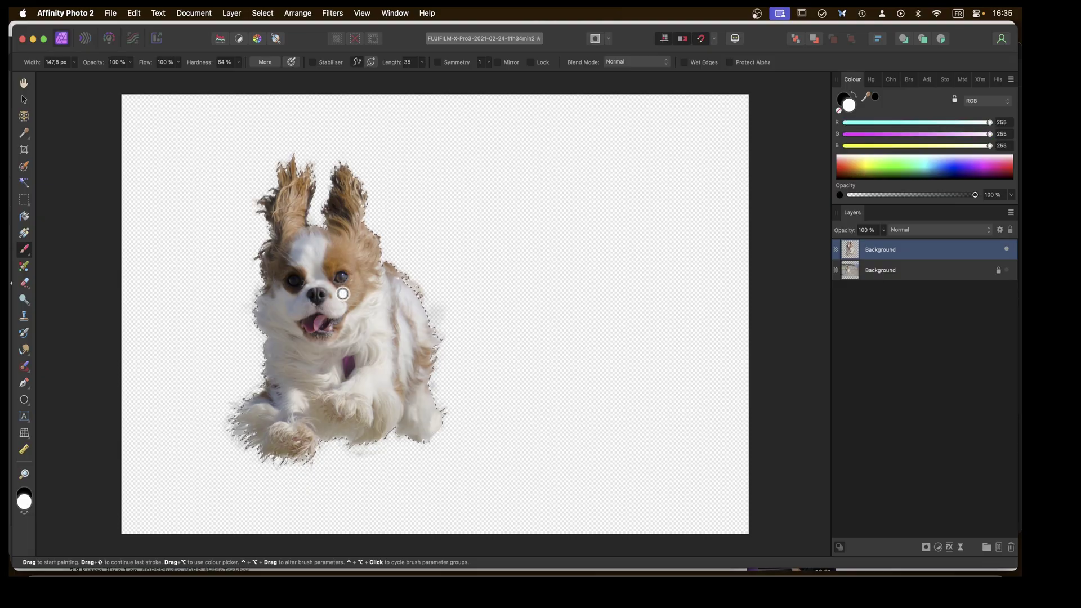
drag(339, 283, 354, 279)
mouse_move(269, 180)
mouse_down()
mouse_move(459, 270)
mouse_move(149, 394)
mouse_move(343, 441)
mouse_move(311, 325)
mouse_up()
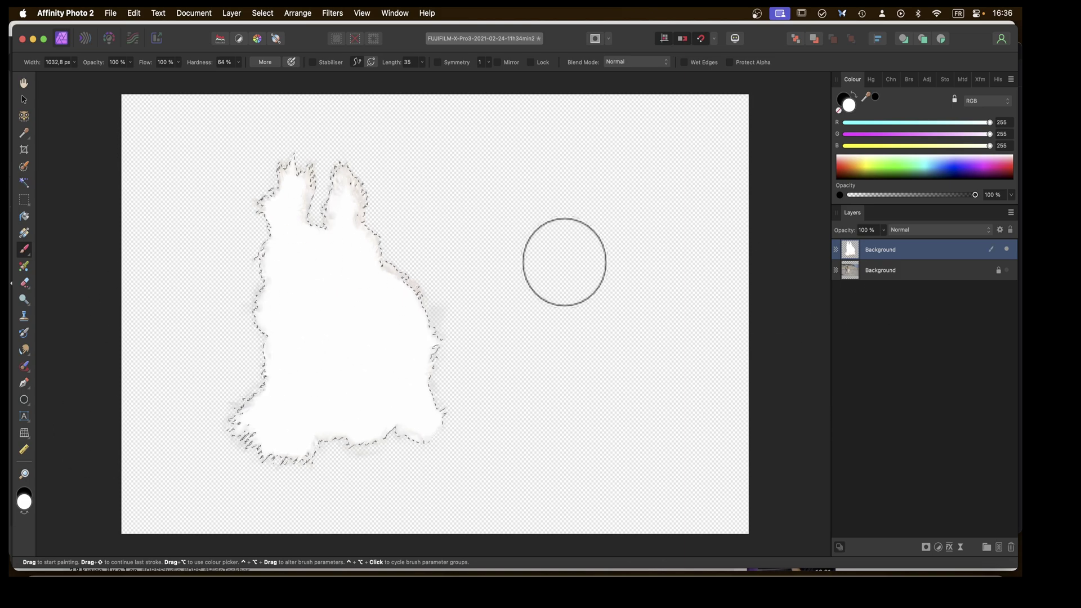
key(super+d)
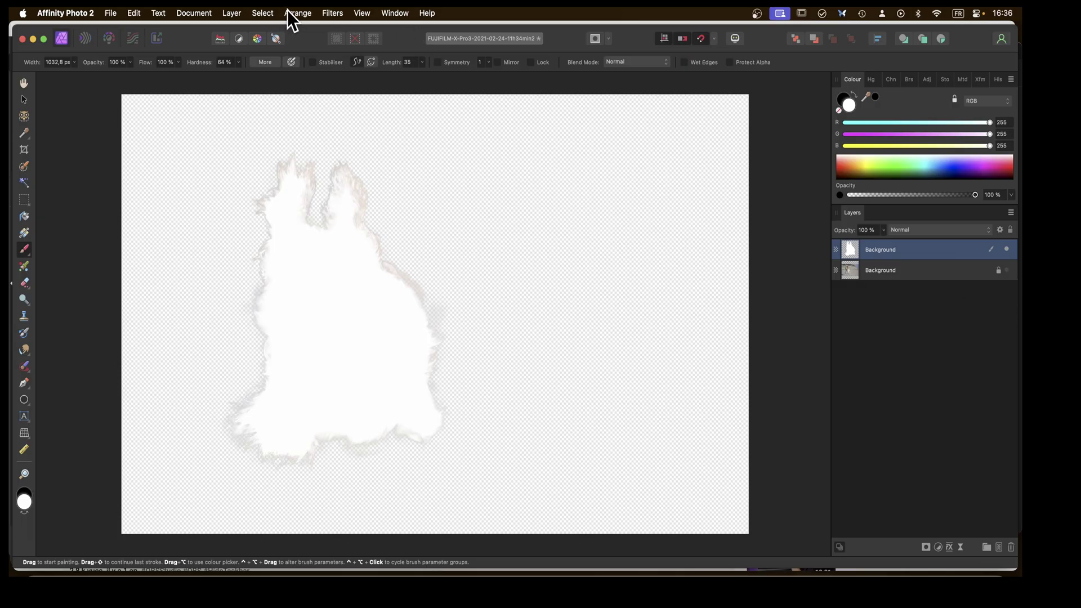
Add a new empty pixel layer beneath the dog layers.
click(222, 9)
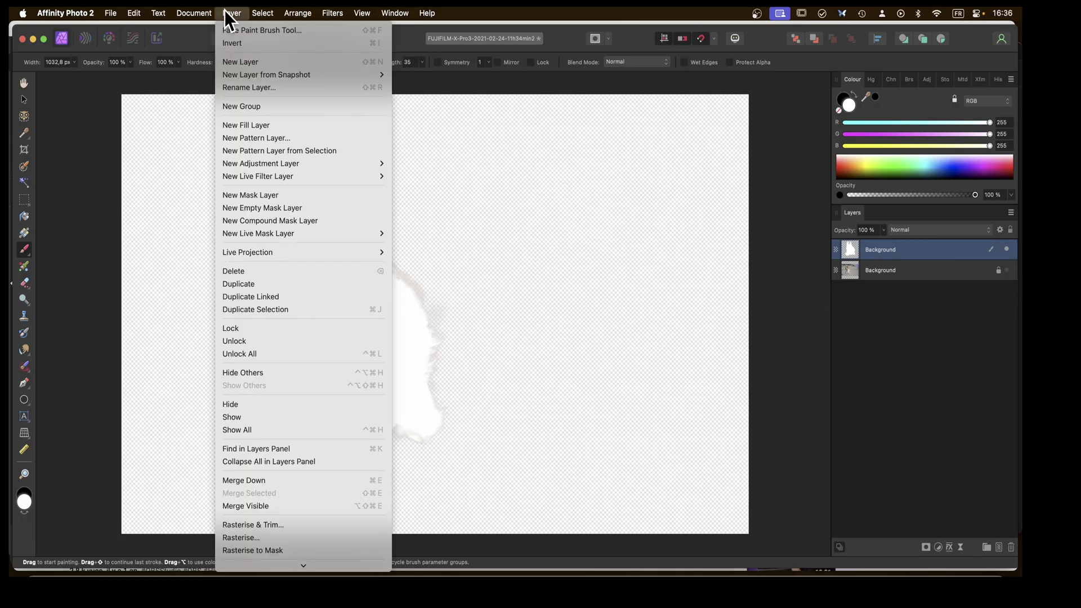
mouse_move(227, 9)
click(238, 63)
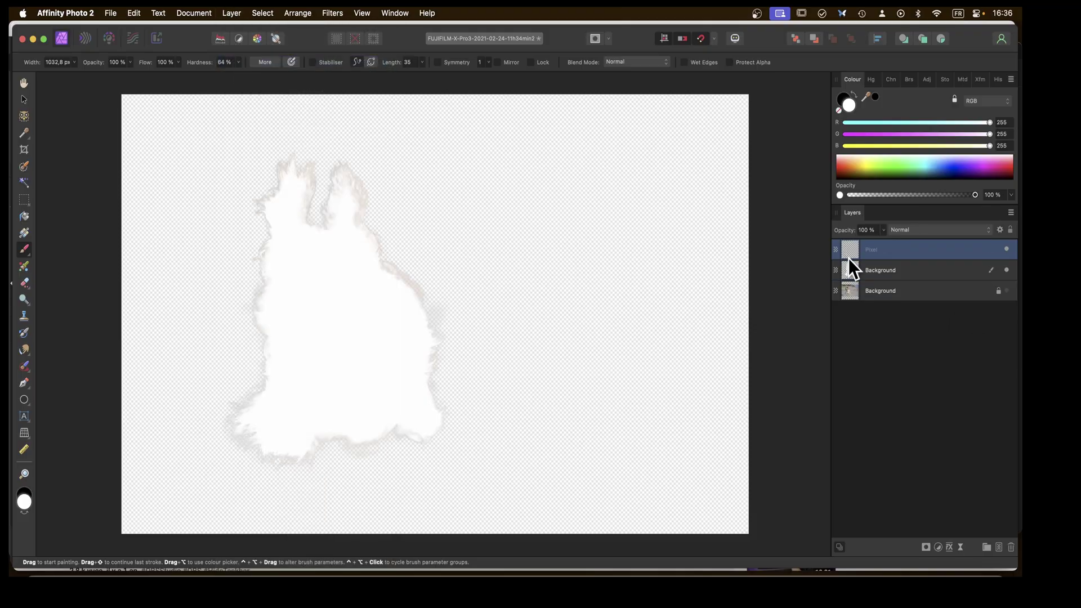
drag(854, 292, 852, 303)
Flood-fill the new layer solid black, select the top dog layer and return to darktable.
click(24, 219)
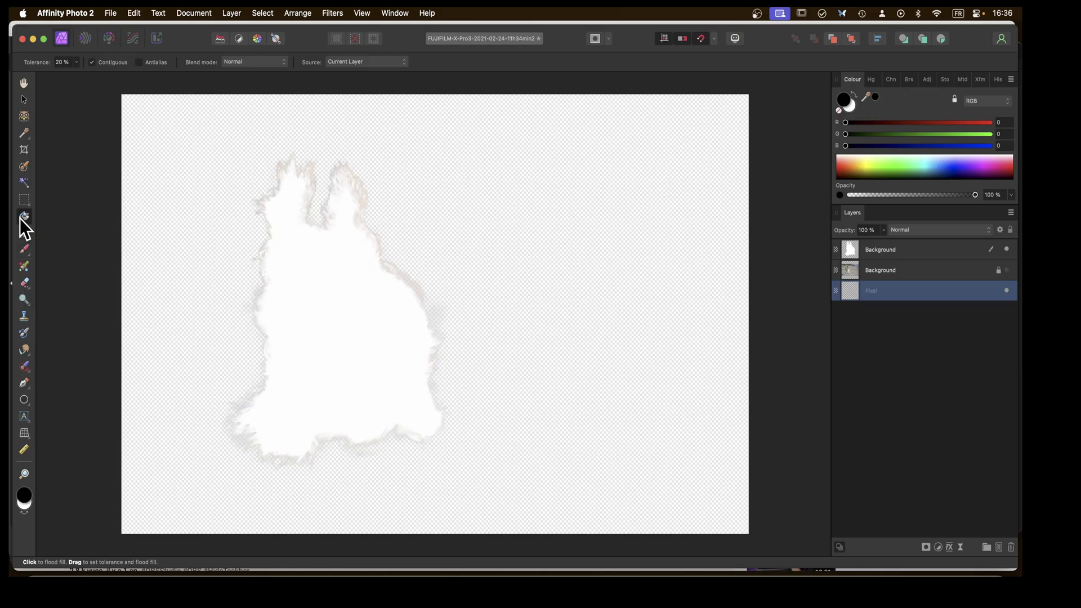
key(x)
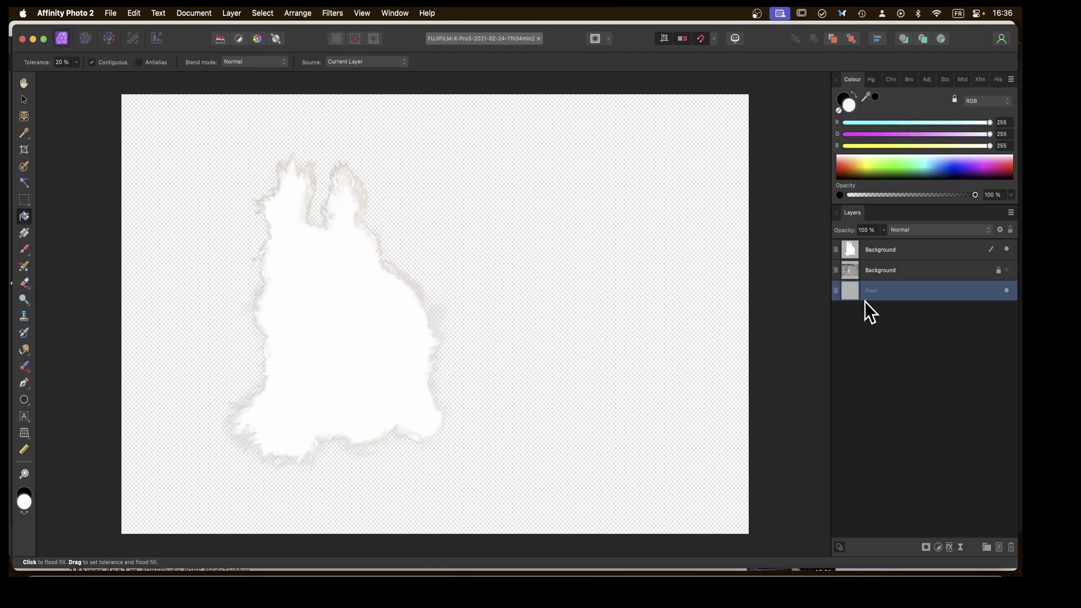
click(516, 346)
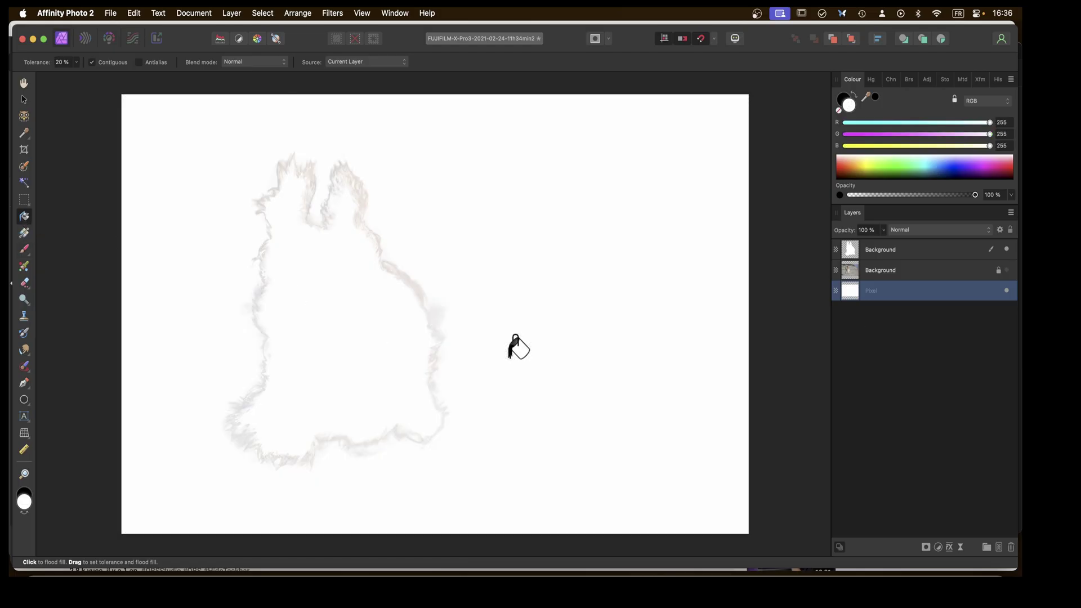
key(x)
click(515, 346)
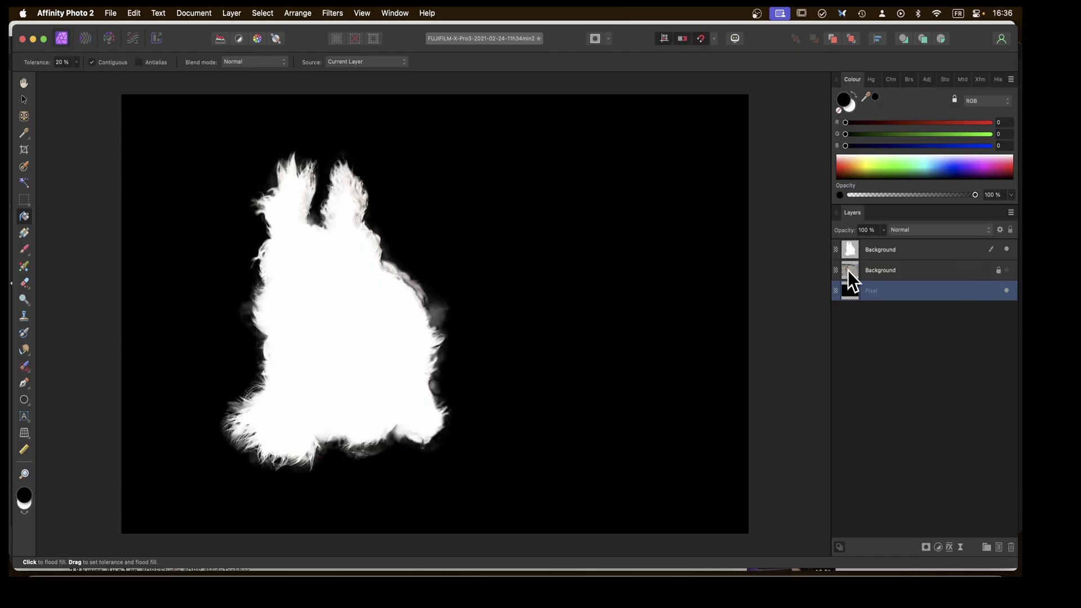
click(858, 252)
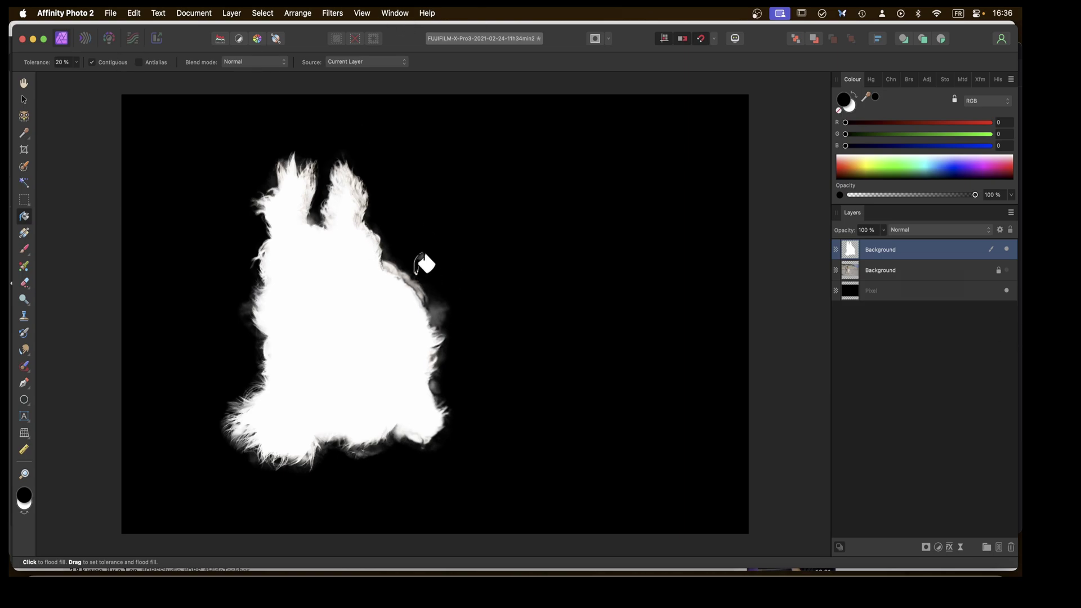
click(403, 581)
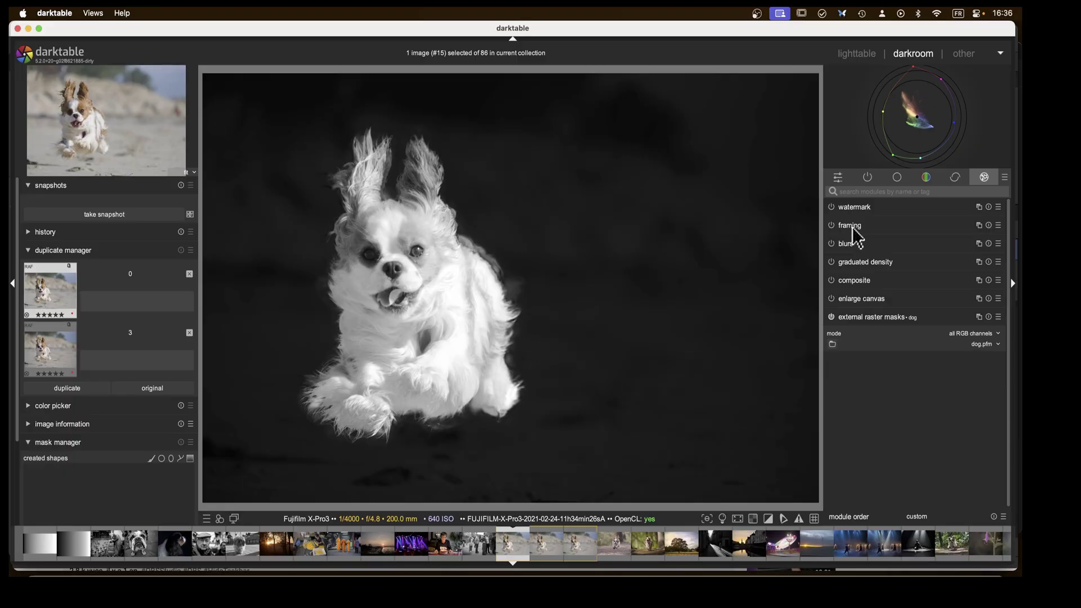
Collapse the external raster masks module and list only the active modules.
click(867, 319)
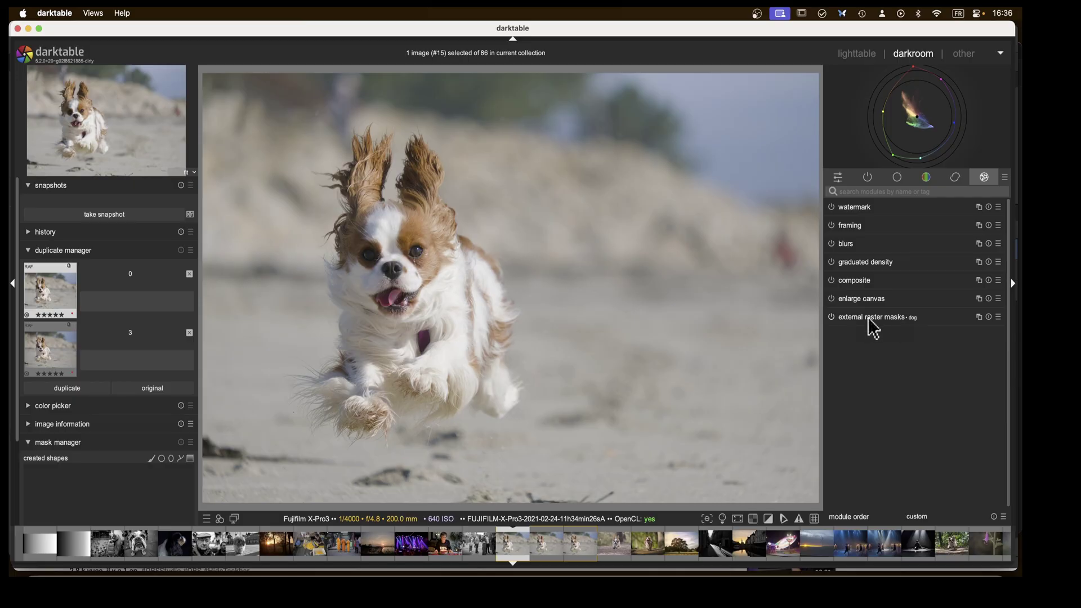
click(869, 180)
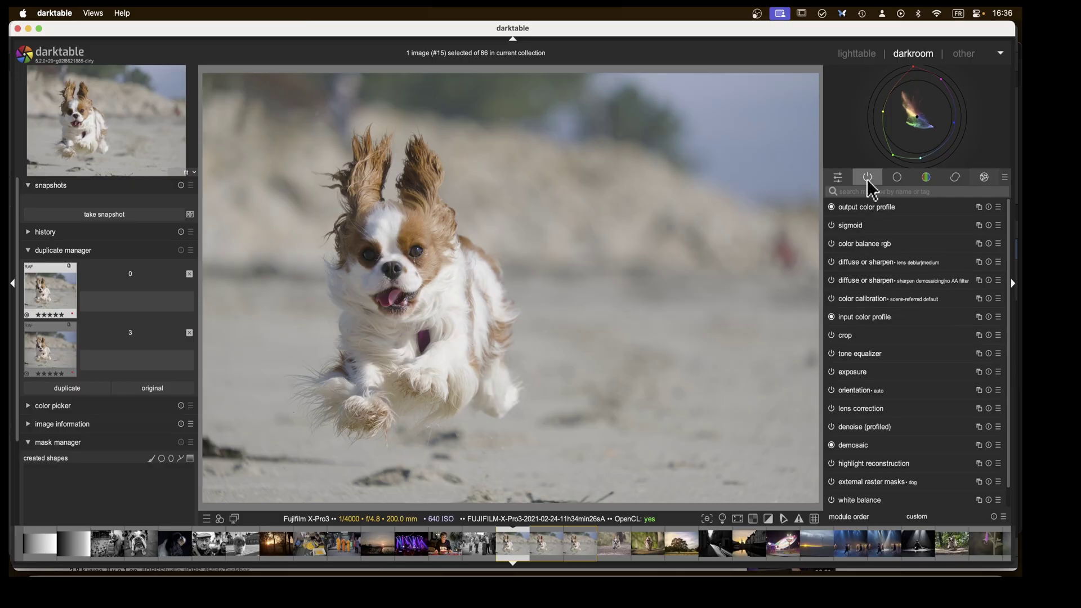
Set the contrast equalizer's blending to use the 'external raster masks • dog' raster mask.
click(898, 176)
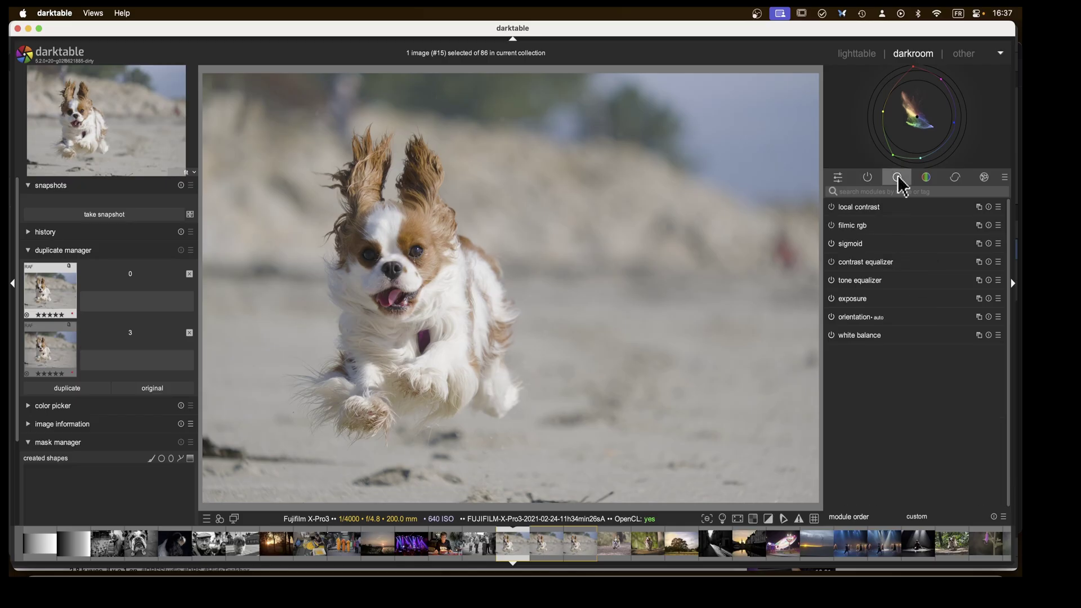
click(853, 265)
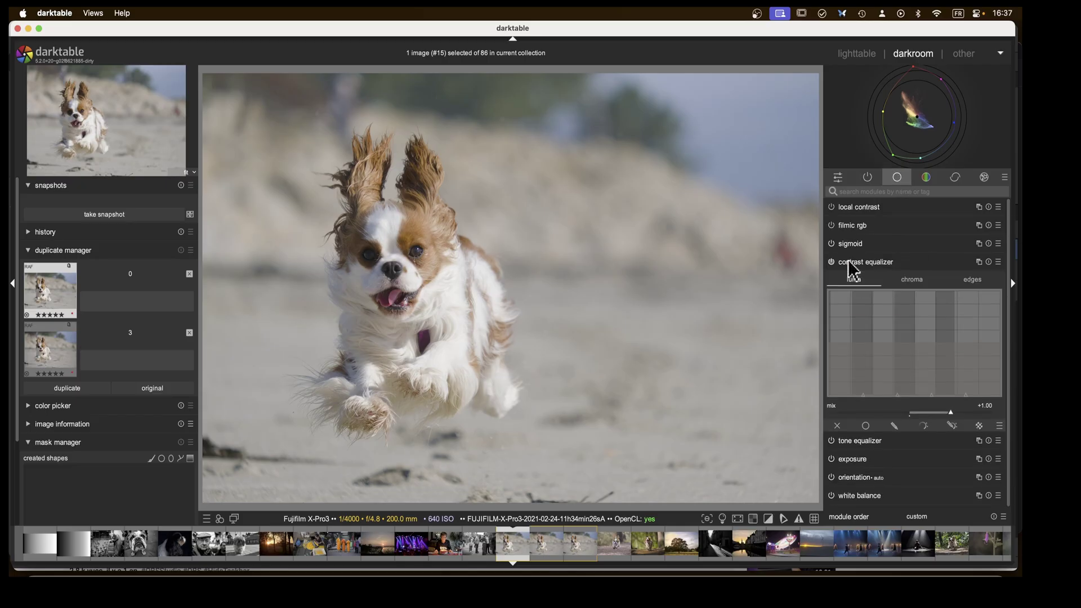
click(974, 427)
click(976, 445)
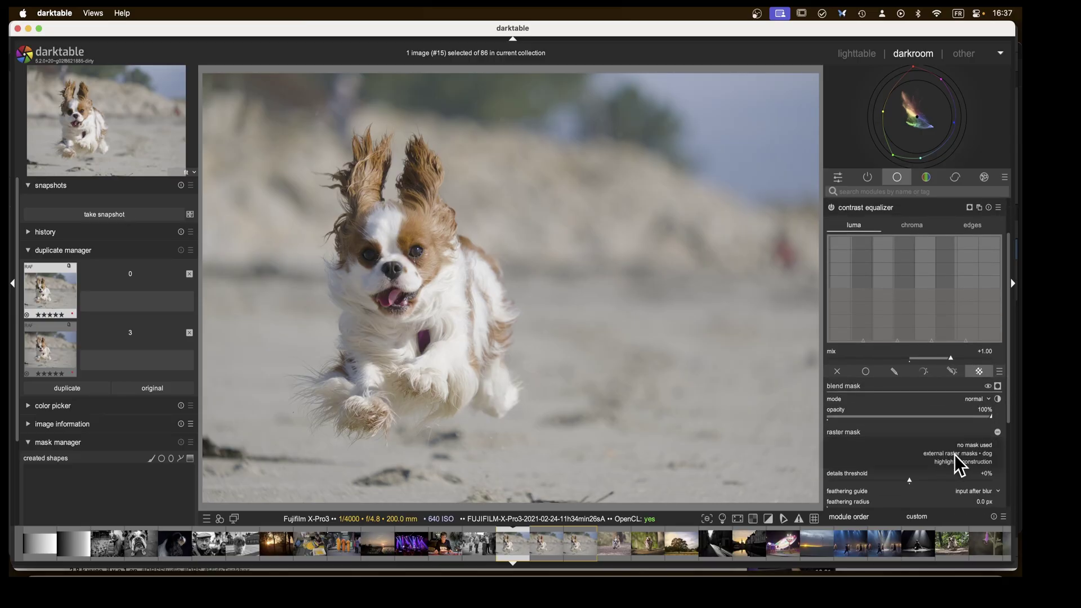
click(959, 454)
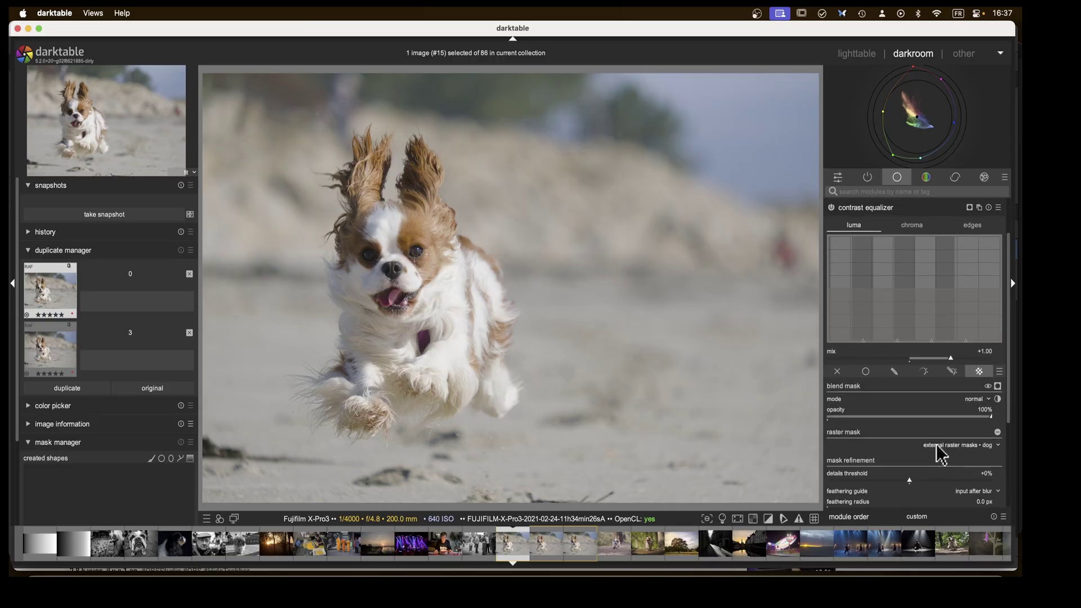
click(970, 208)
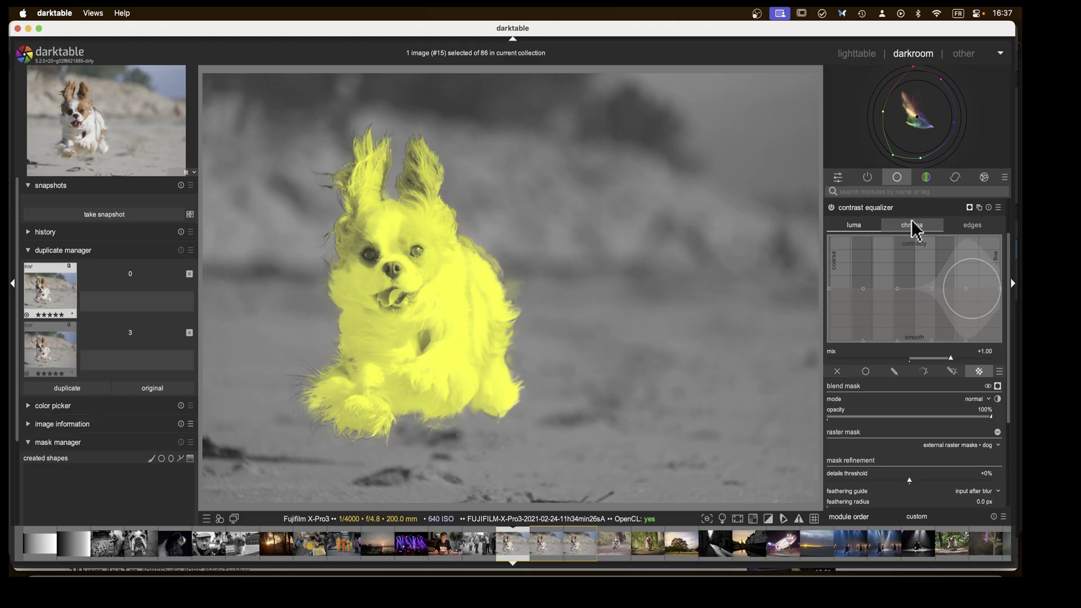
click(873, 209)
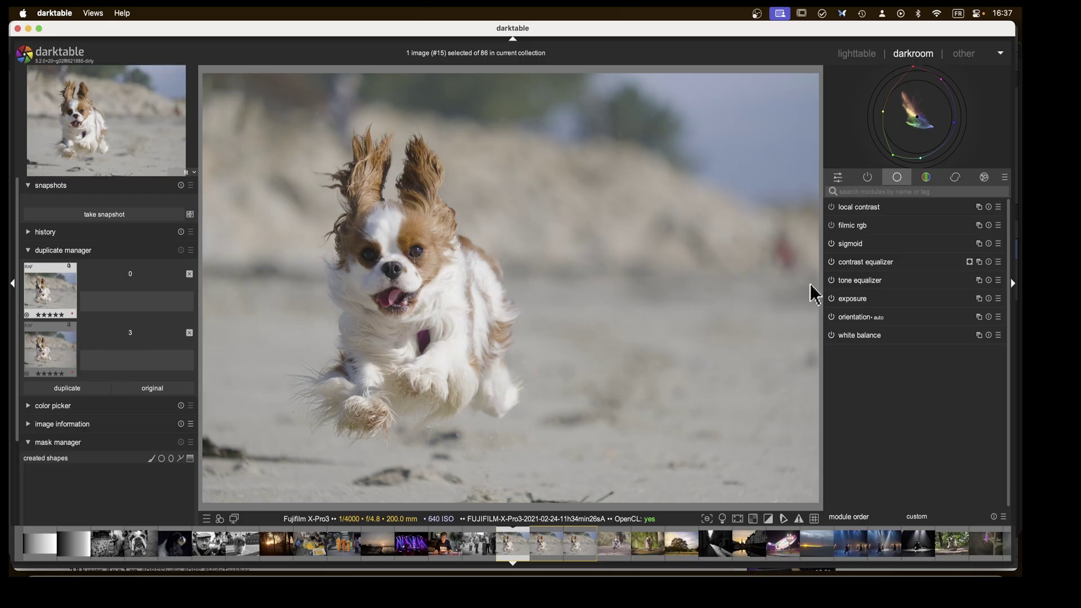
Raise the contrast equalizer's luma contrast curve to boost the dog.
click(857, 263)
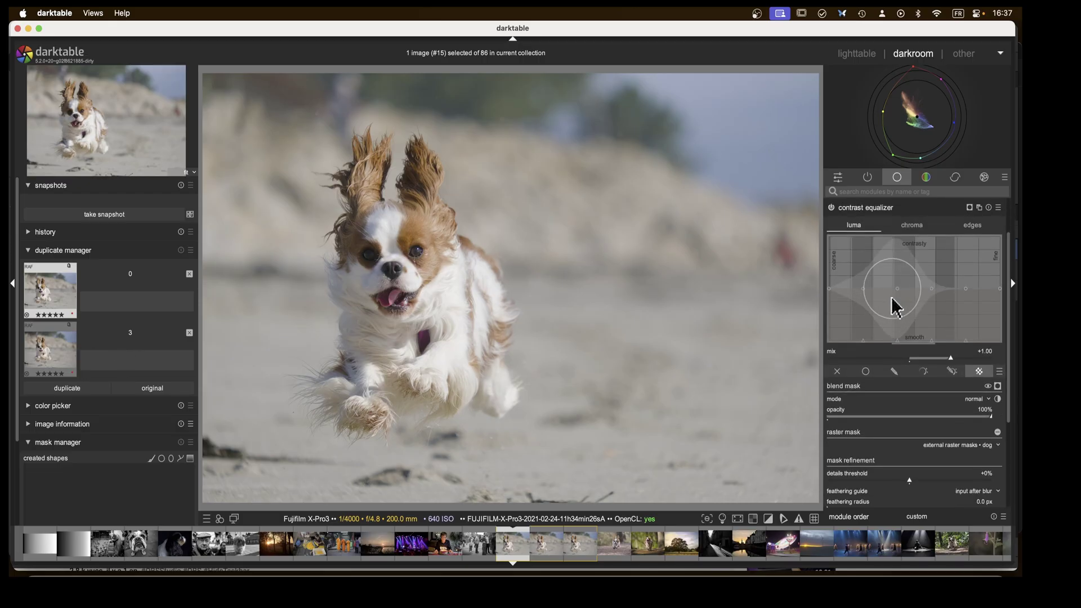
scroll(891, 297, up, 2)
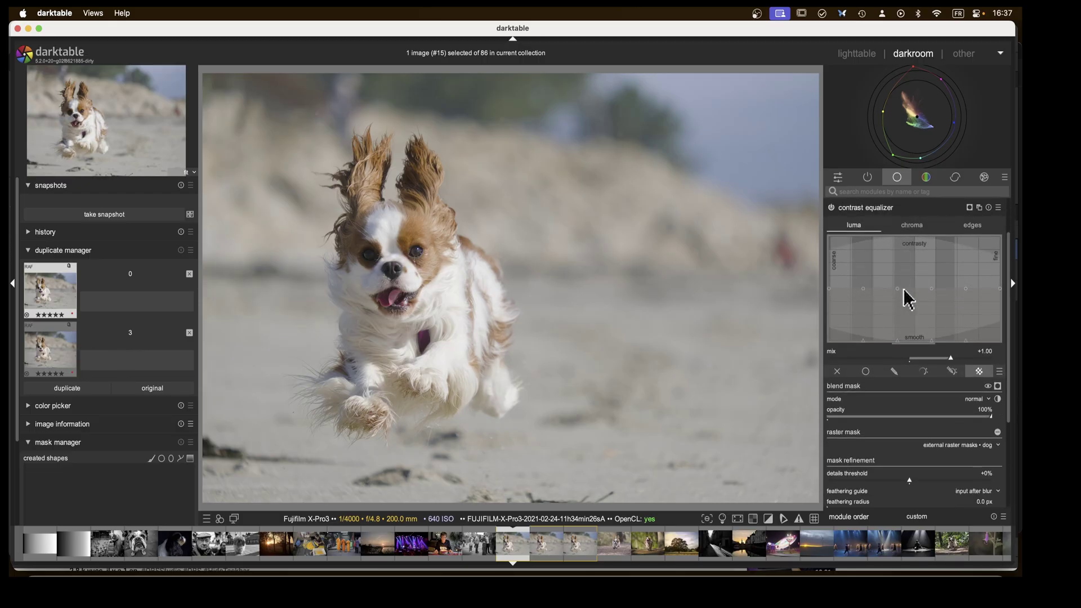
drag(904, 288, 908, 272)
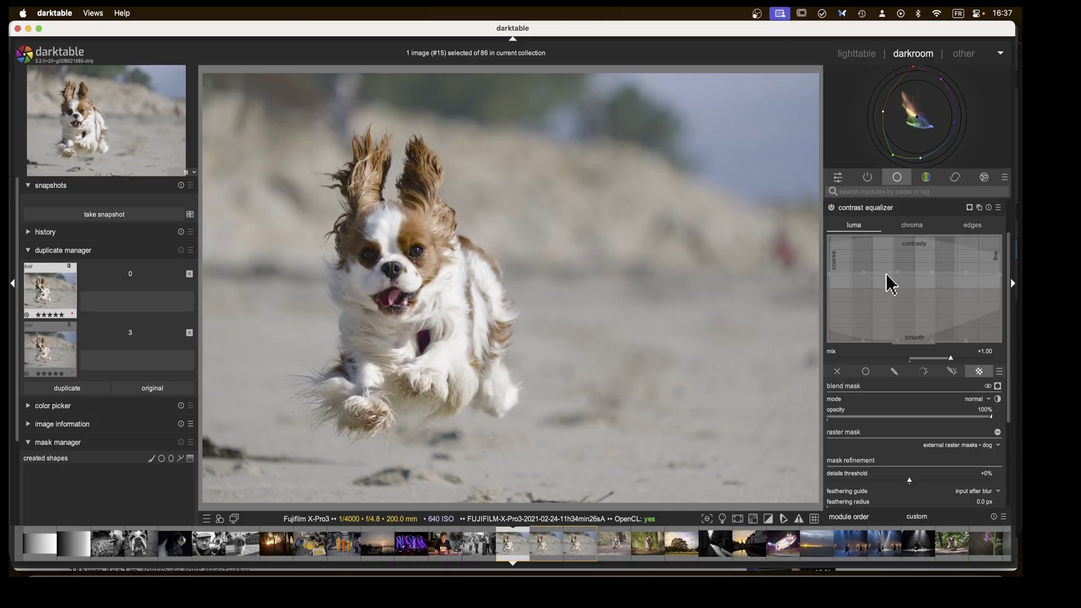
click(865, 209)
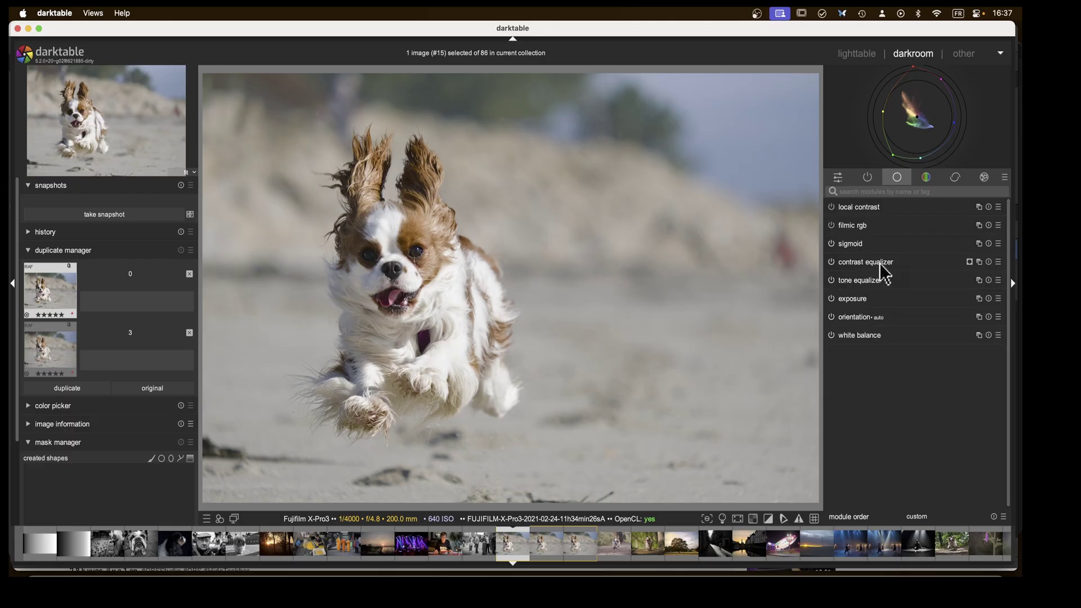
Create a new exposure instance named dog, blended through the external raster masks dog mask.
click(868, 178)
scroll(911, 366, down, 2)
right_click(978, 361)
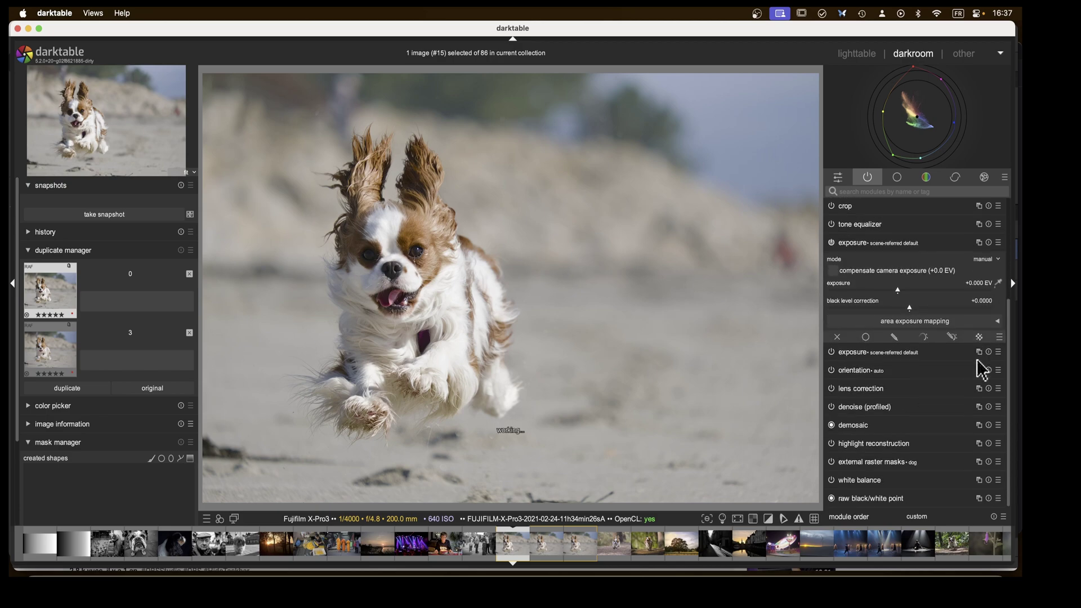
ctrl+click(905, 246)
text(dog)
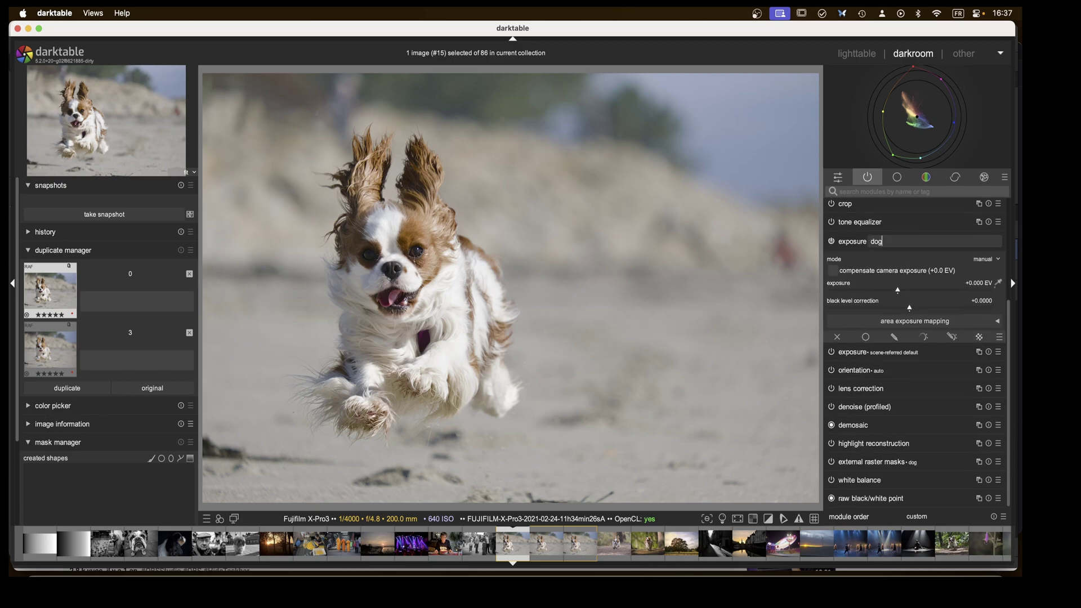
key(Return)
click(980, 337)
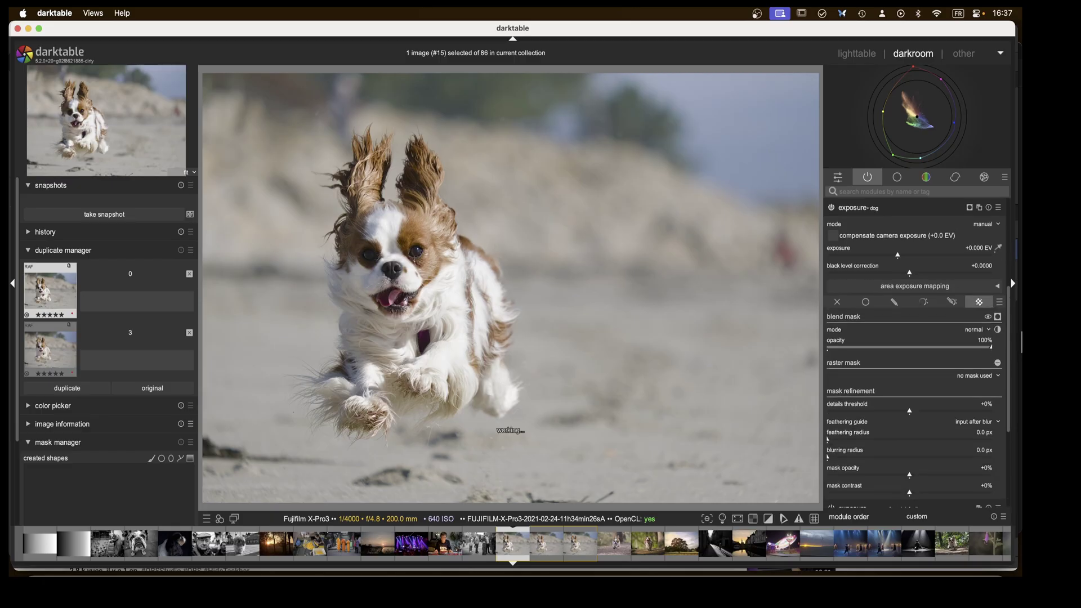
click(986, 378)
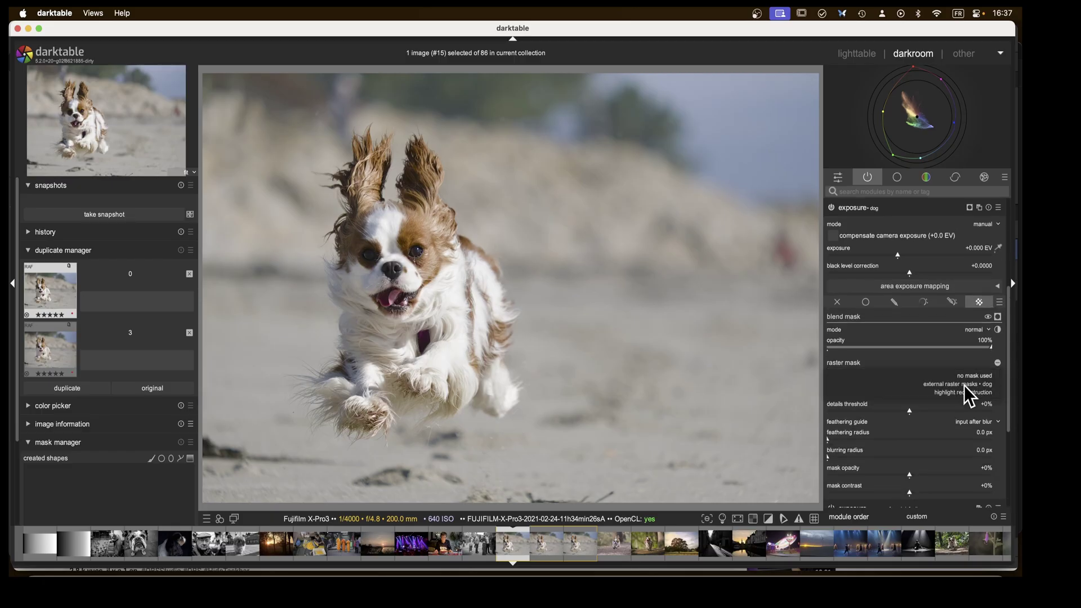
click(964, 384)
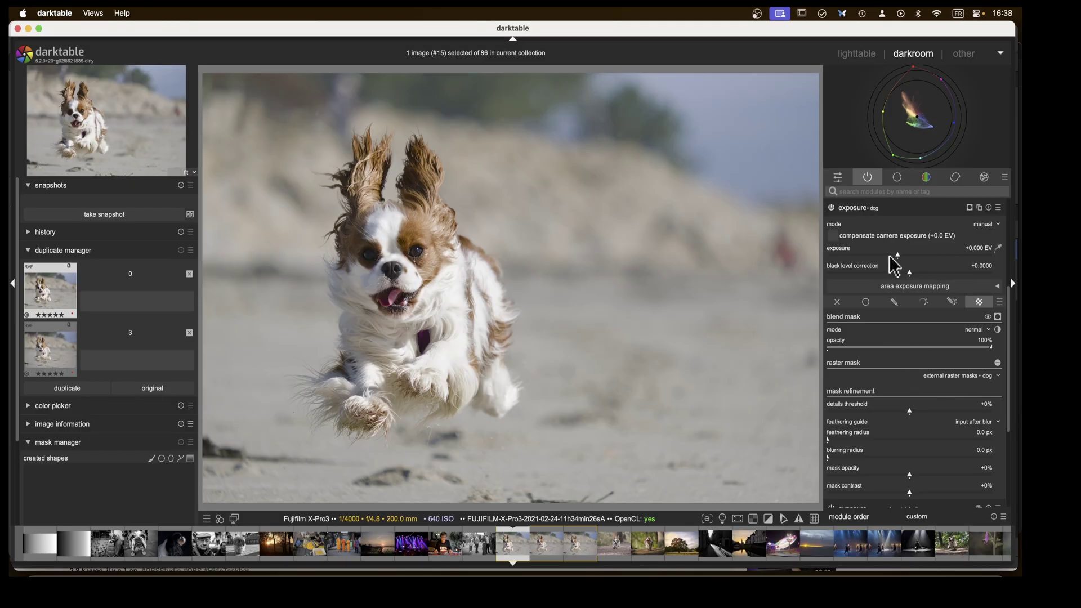
Test the mask with extreme exposure values, then settle the dog's exposure at +0.310 EV.
click(831, 256)
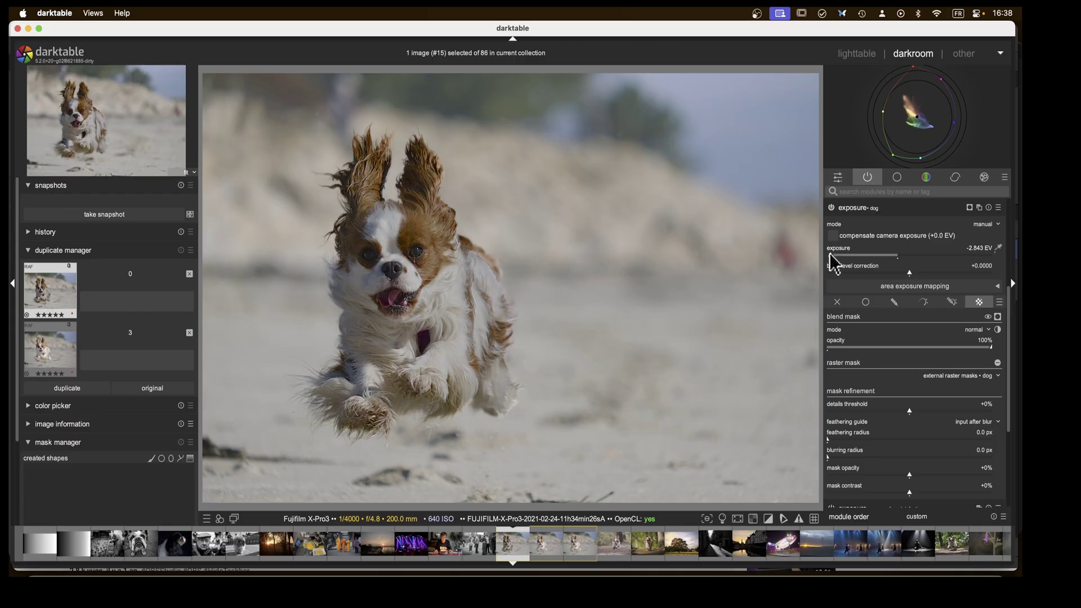
drag(831, 256, 996, 257)
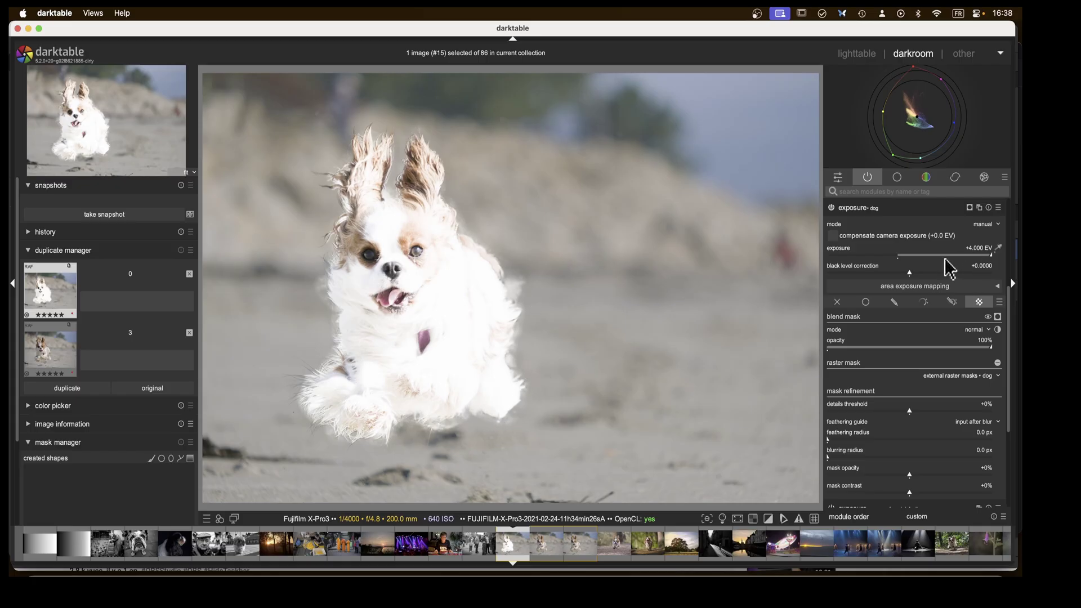
click(913, 261)
click(885, 258)
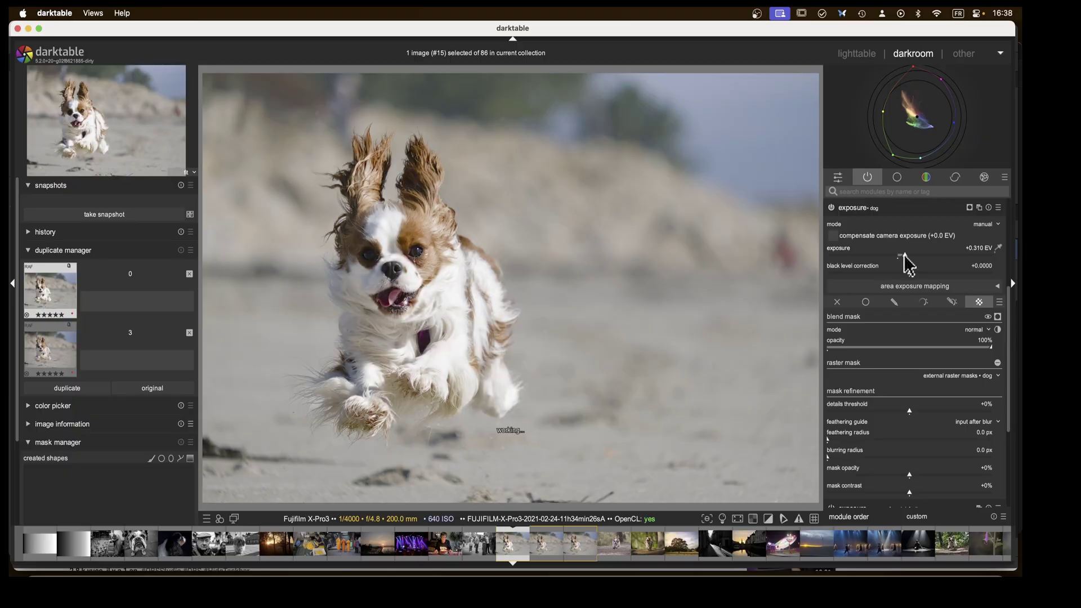
click(853, 208)
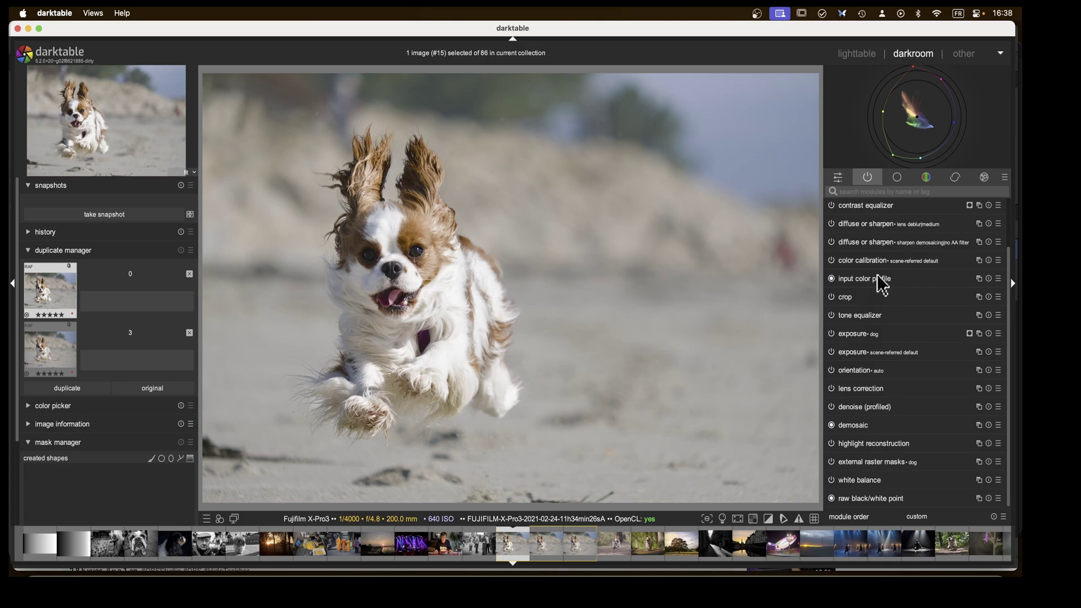
Add a new external raster masks instance in the effects group loading Desktop/masks/dog-gimp.pfm.
click(982, 176)
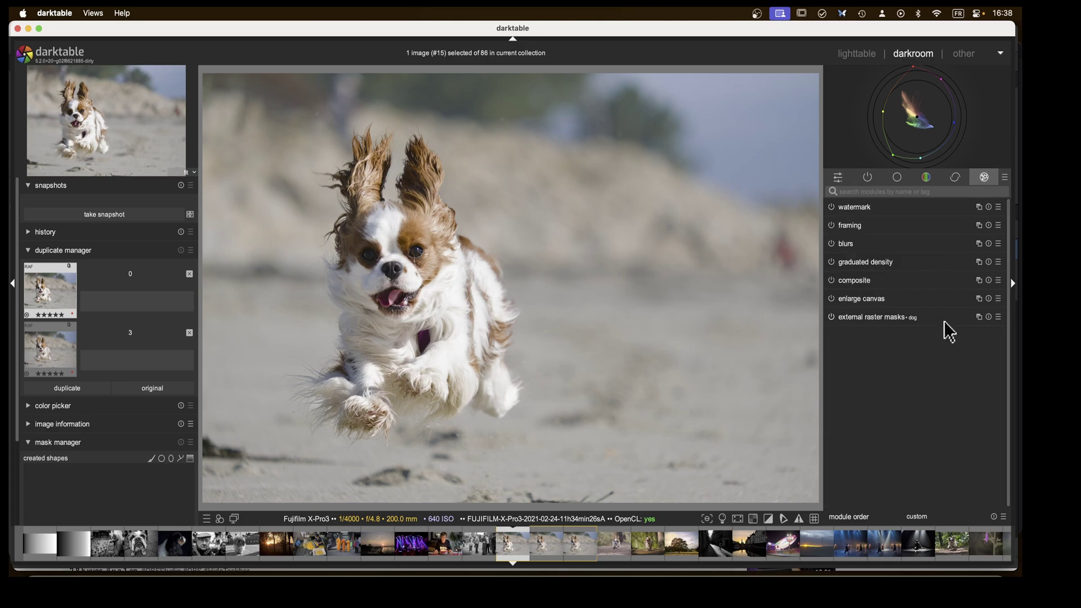
click(979, 317)
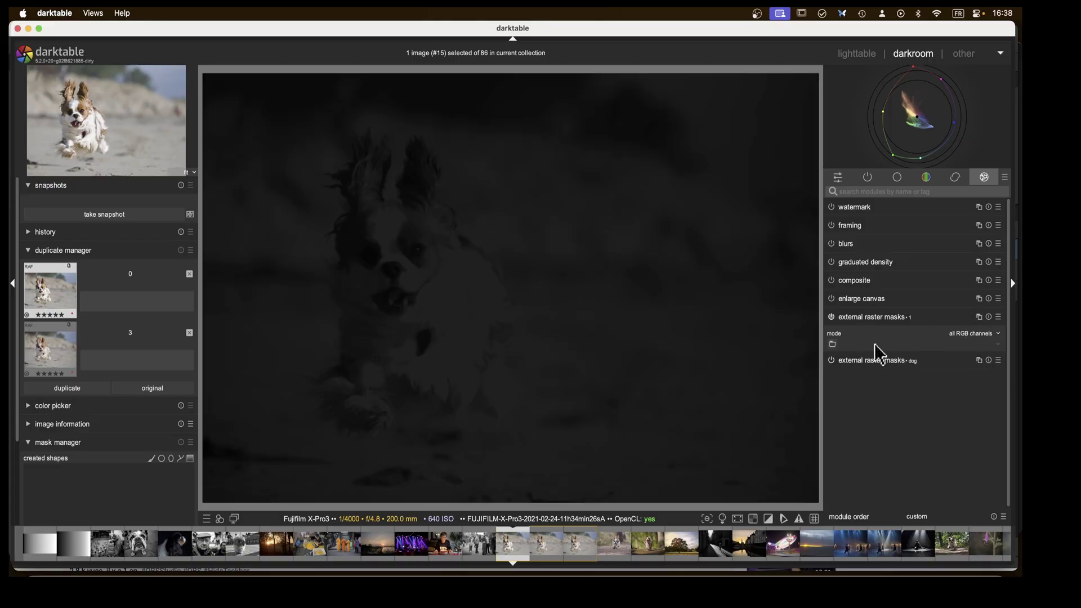
click(833, 344)
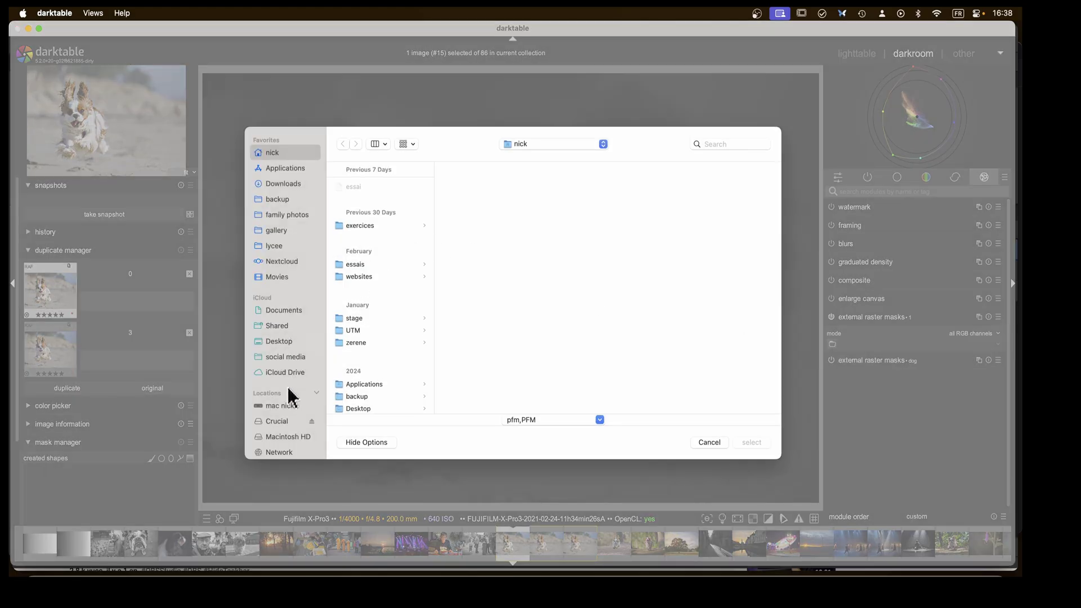
click(285, 340)
click(394, 211)
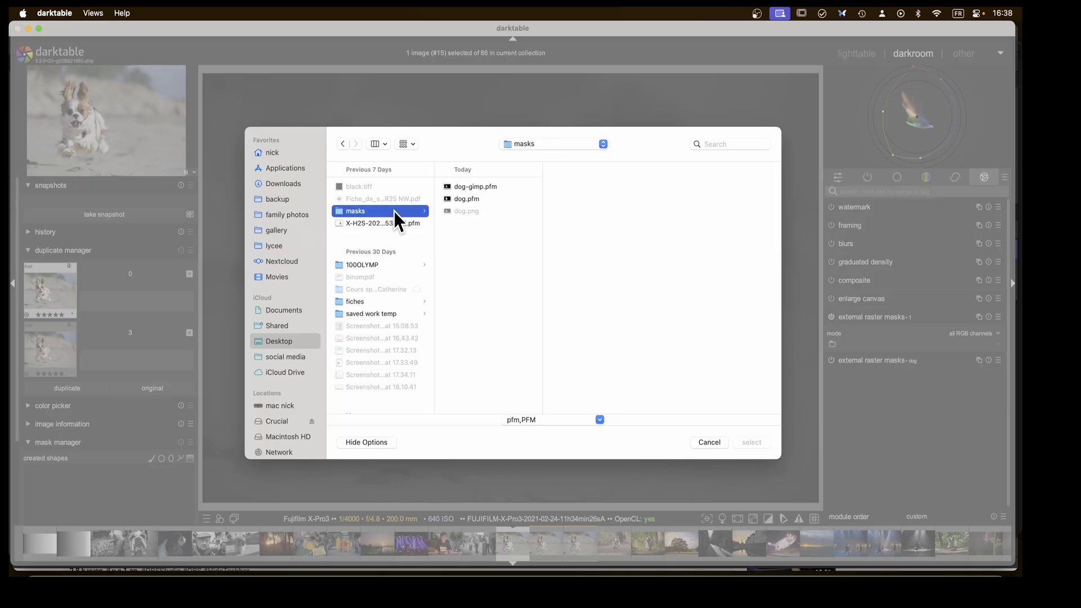
click(489, 187)
click(748, 443)
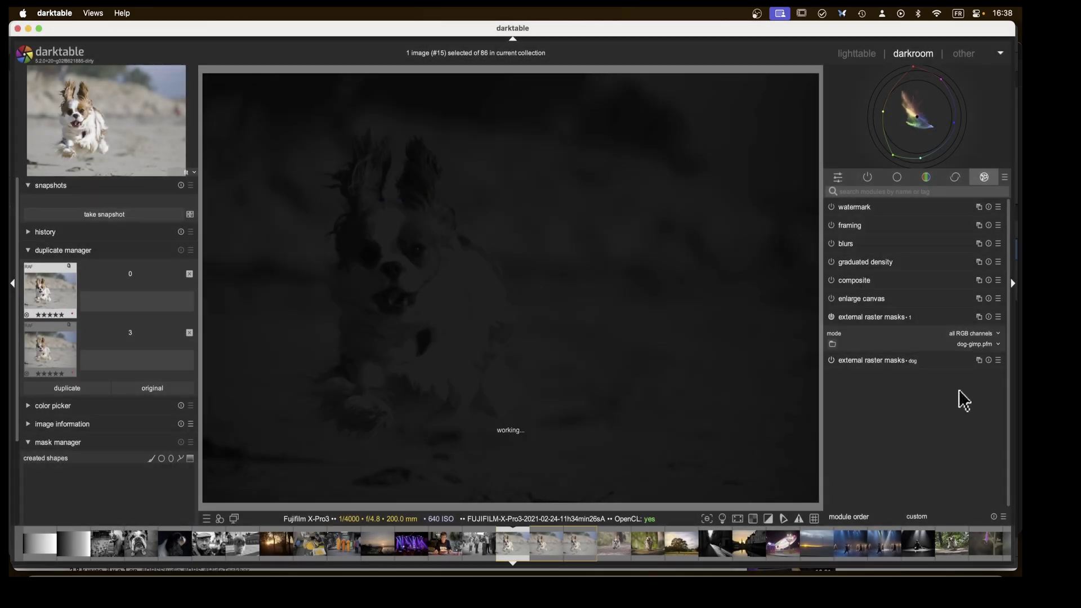
Set the mask to read only the green channel and rename the instance 'dog gimp'.
click(979, 338)
click(983, 345)
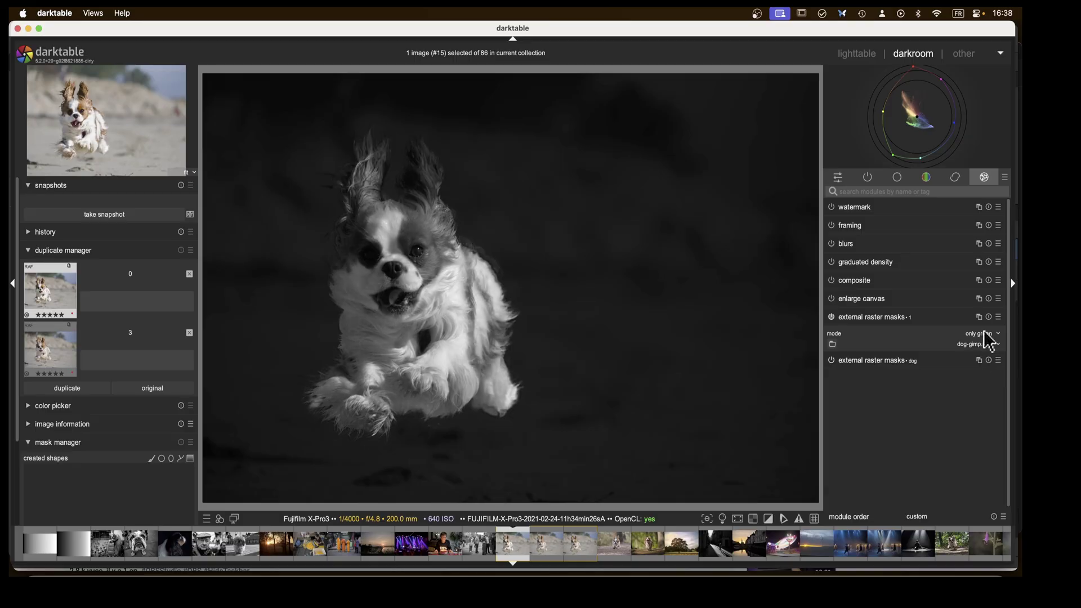
ctrl+click(910, 319)
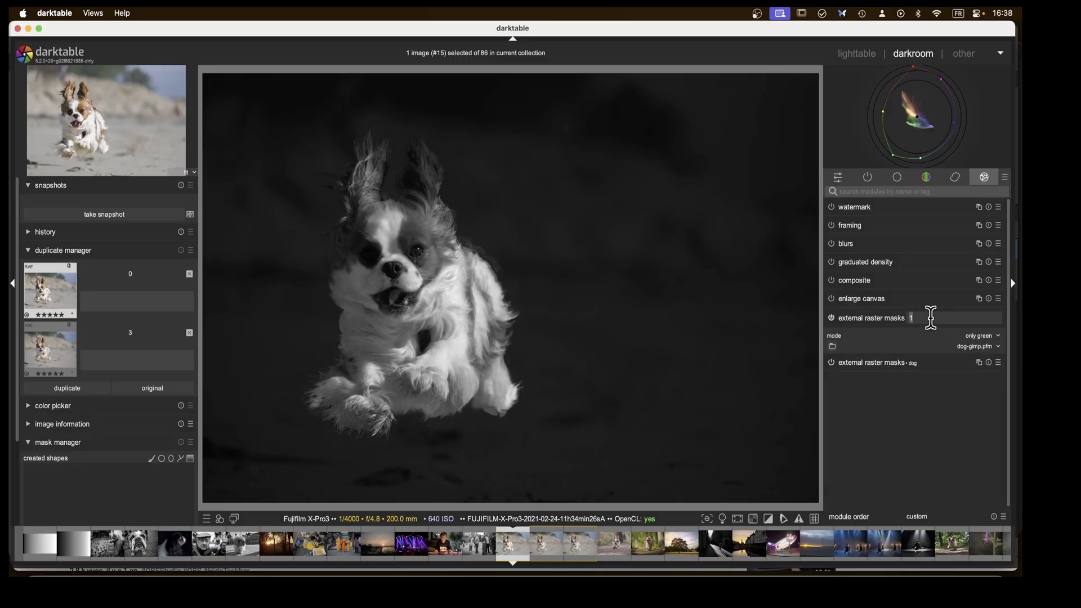
text(dog gimp)
key(Return)
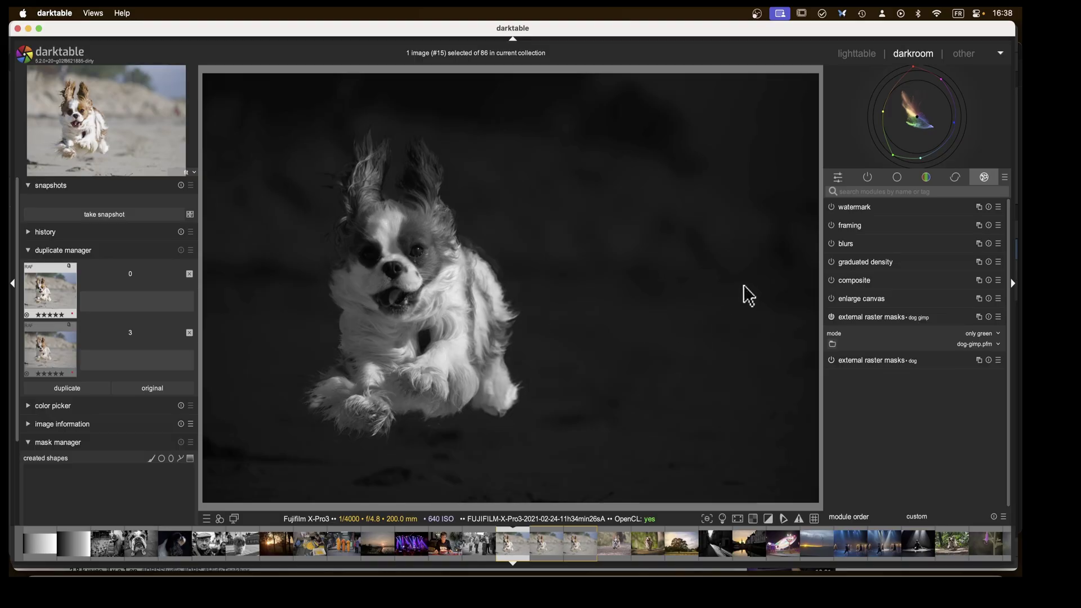
In active modules, switch color balance rgb's blending to raster mask, leaving no mask selected.
click(866, 317)
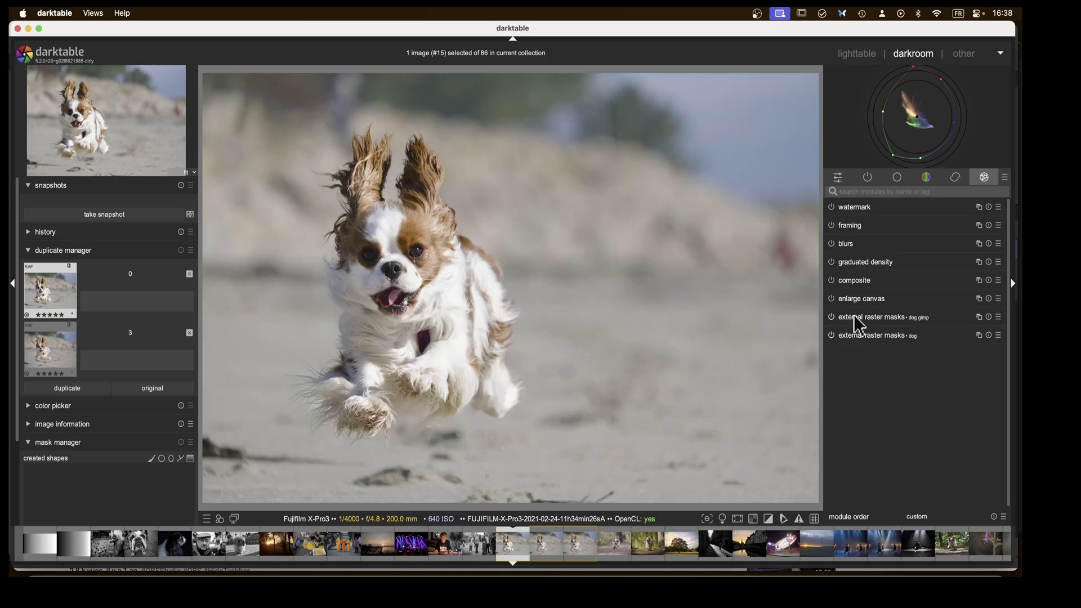
click(868, 178)
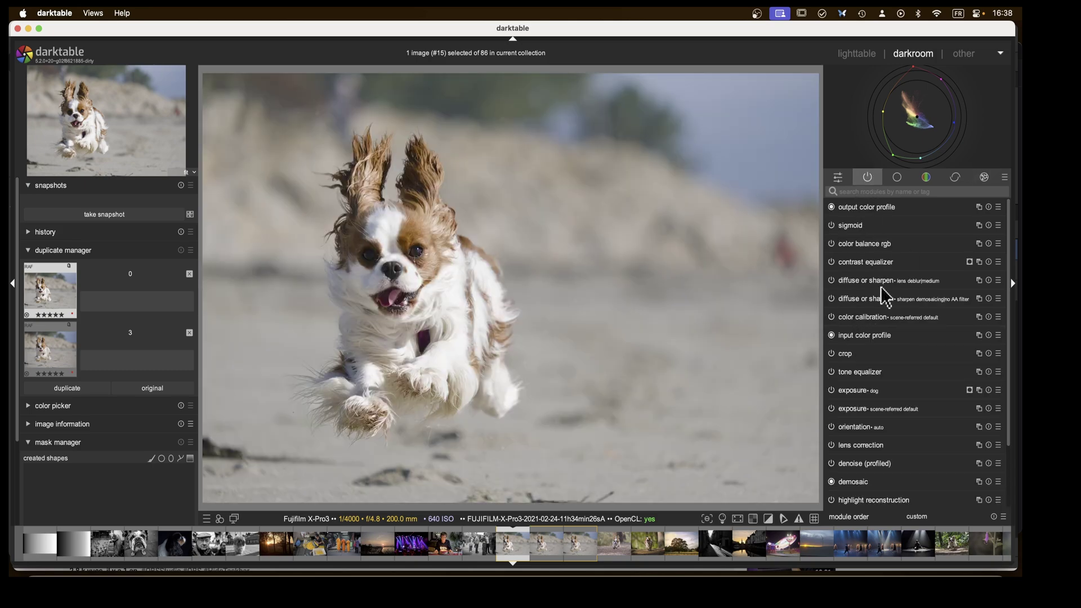
click(912, 243)
scroll(930, 473, down, 4)
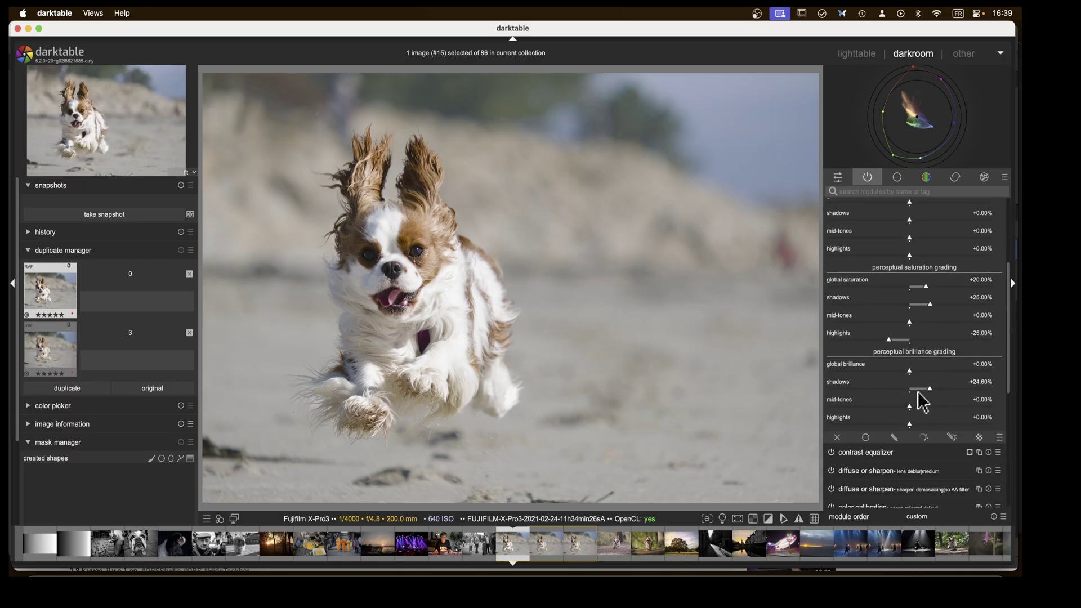
click(980, 438)
scroll(968, 445, down, 4)
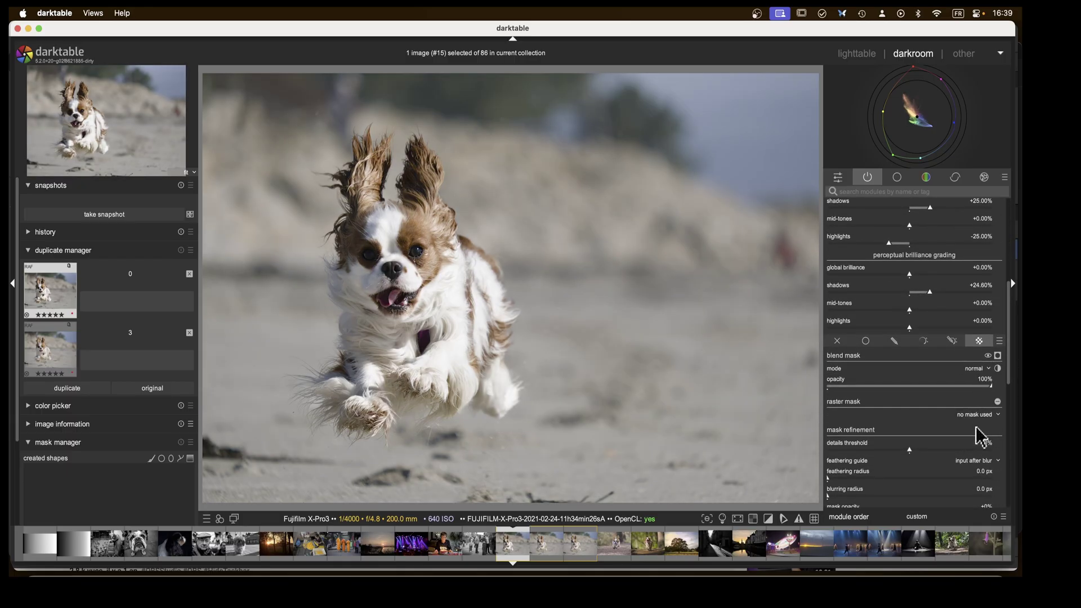
click(983, 429)
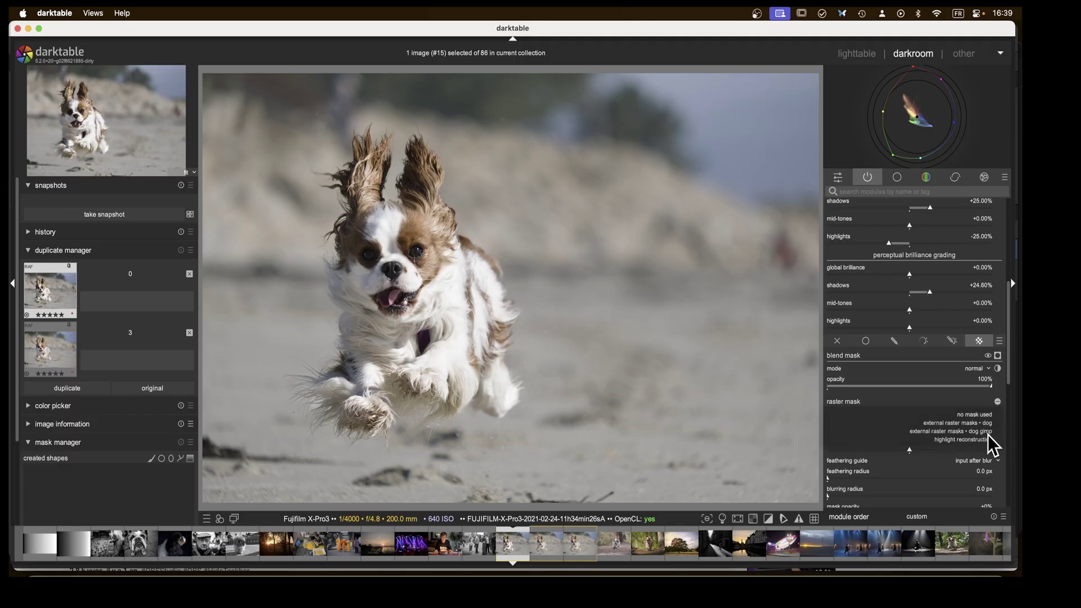
click(860, 415)
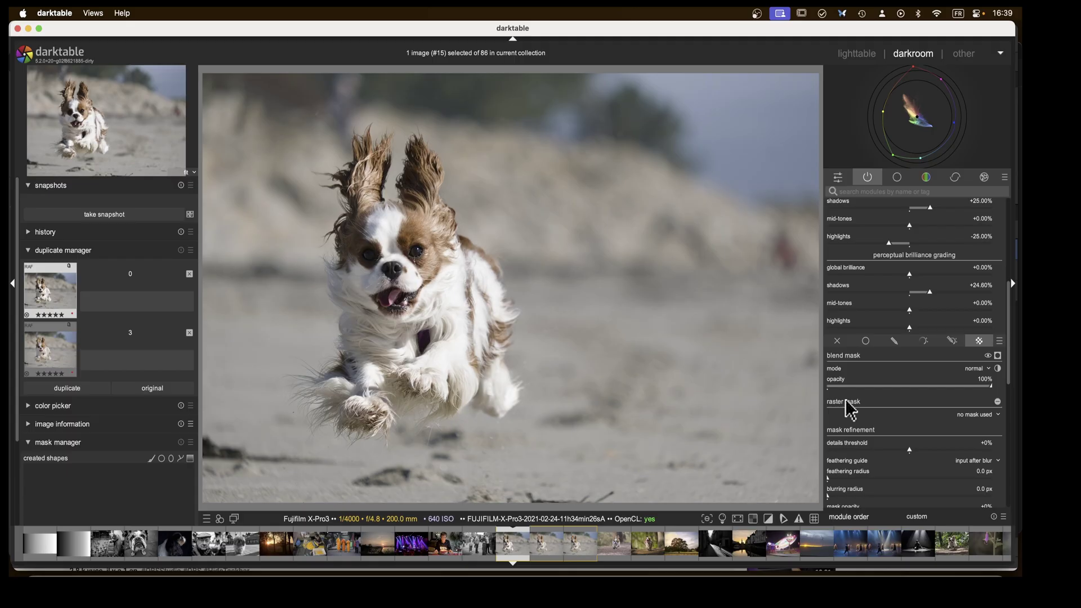
scroll(873, 357, up, 5)
click(873, 244)
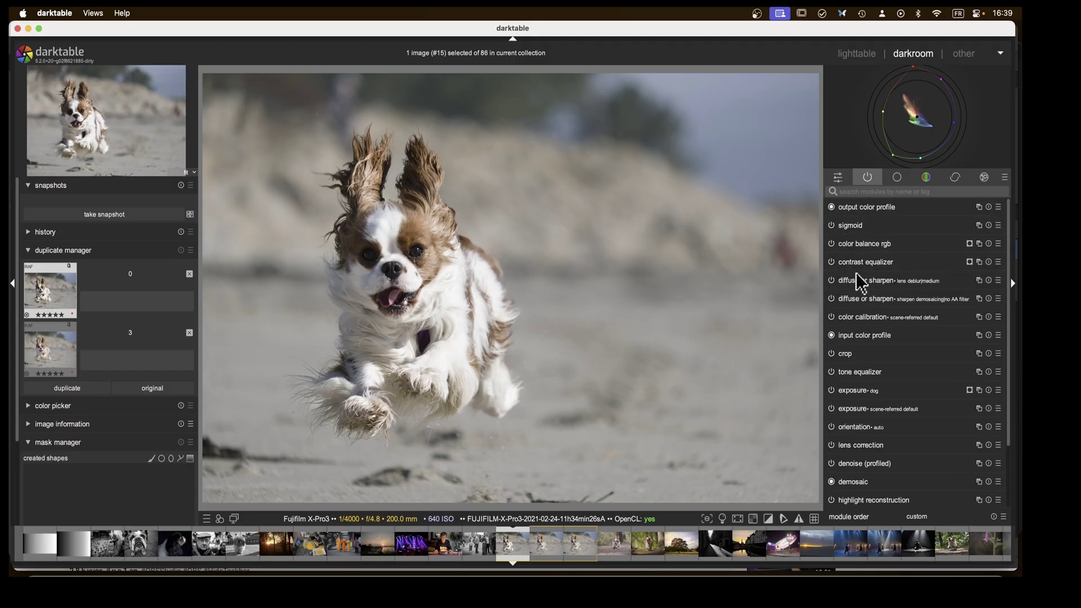